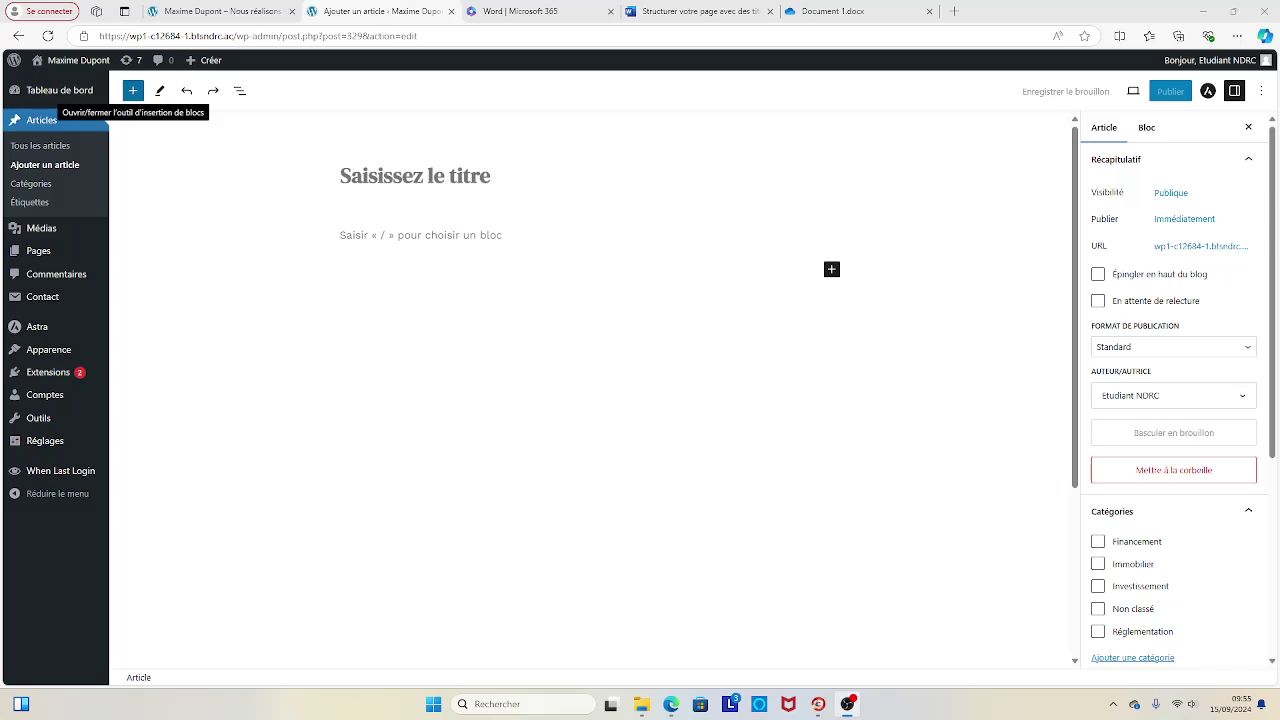
# Step: Browse the available blocks in the block library, from the Texte category through Contenus embarqués
pyautogui.click(132, 90)
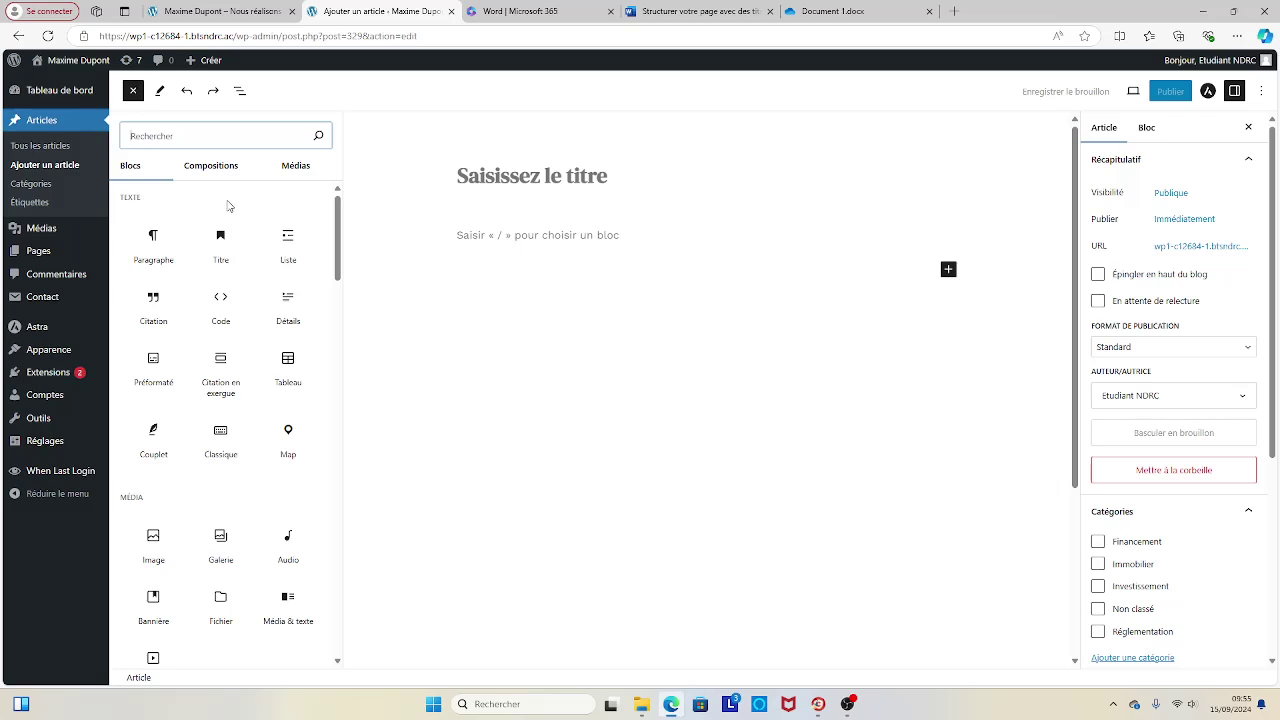
pyautogui.scroll(-2, 256, 340)
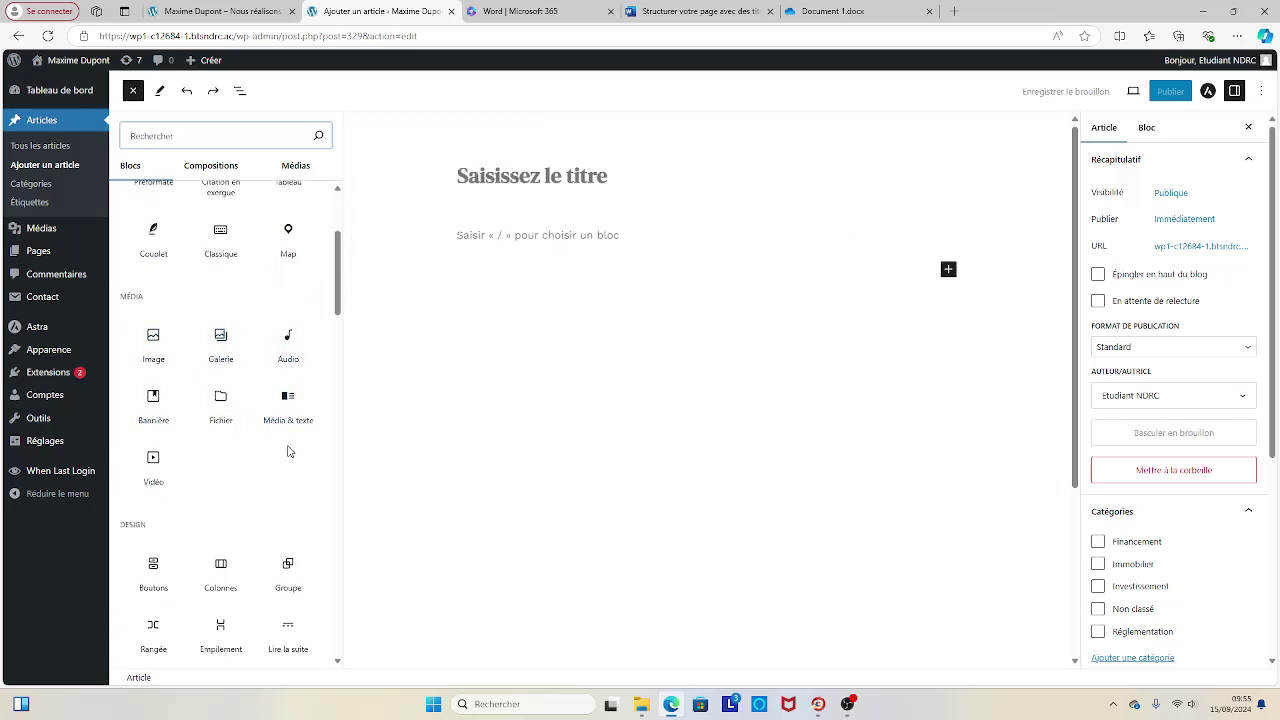
pyautogui.scroll(-1, 278, 421)
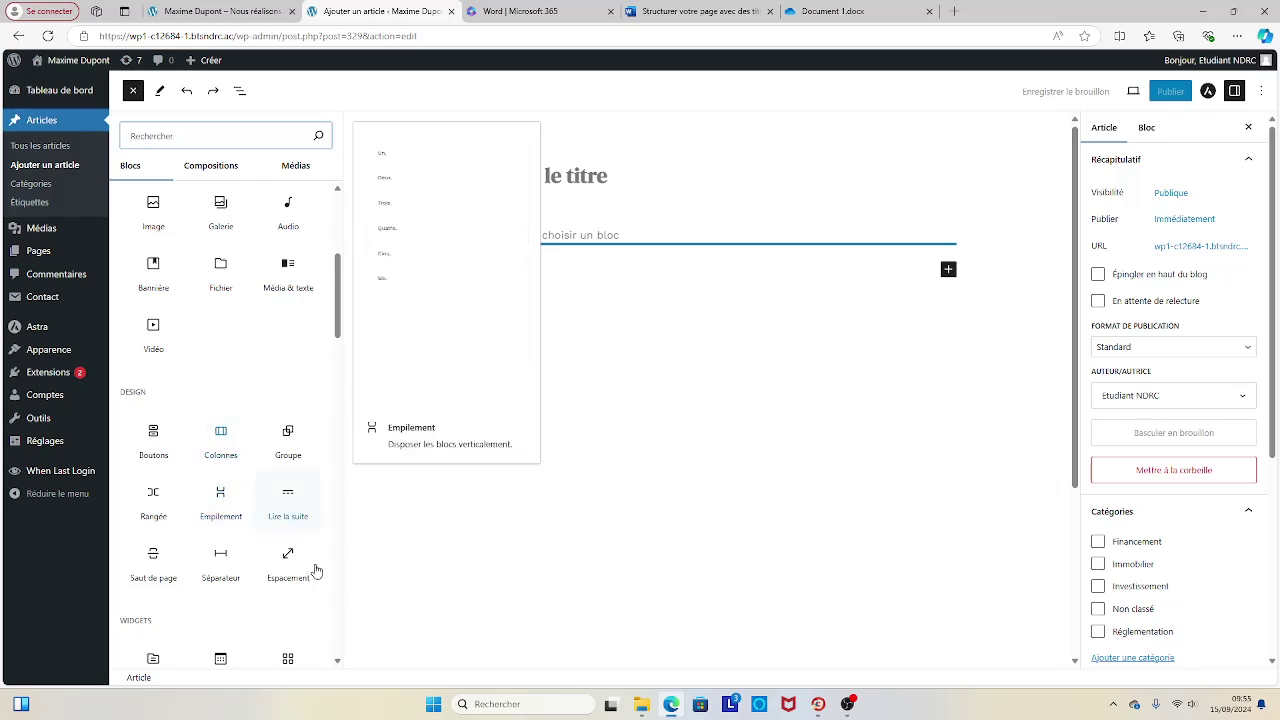
pyautogui.scroll(-1, 303, 580)
pyautogui.scroll(-1, 291, 553)
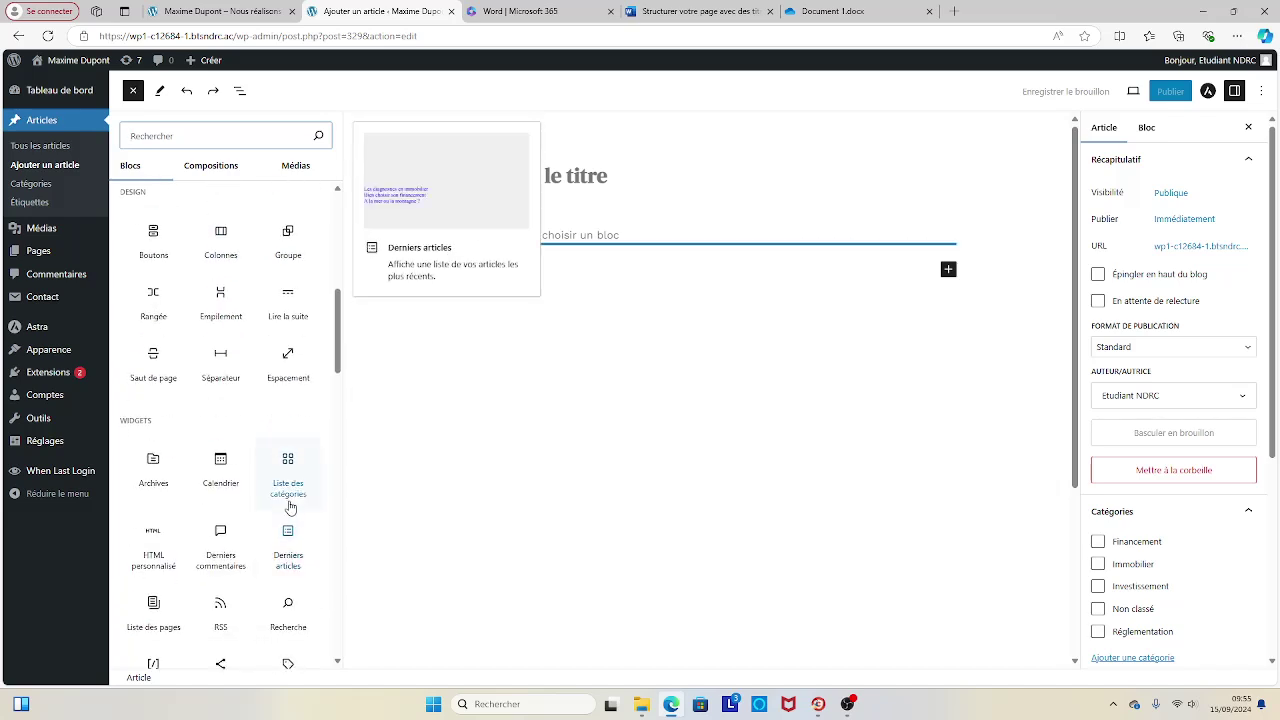
pyautogui.scroll(-1, 287, 585)
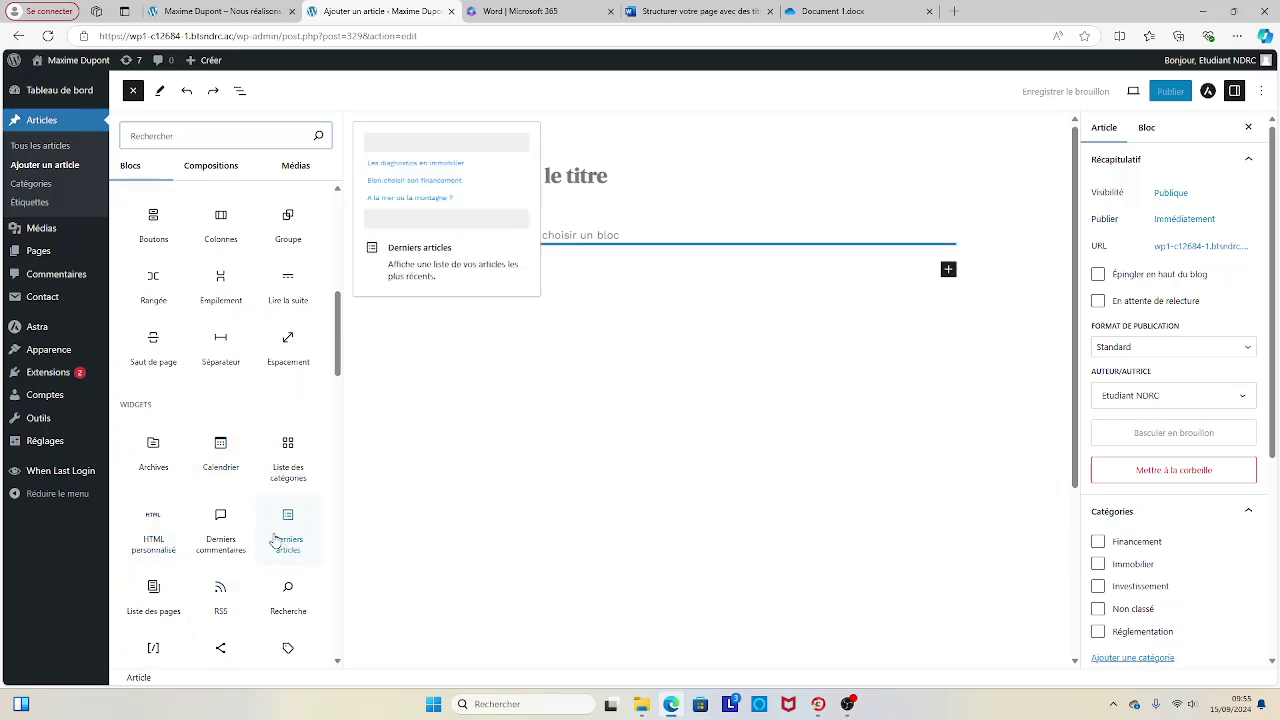
pyautogui.scroll(-6, 251, 520)
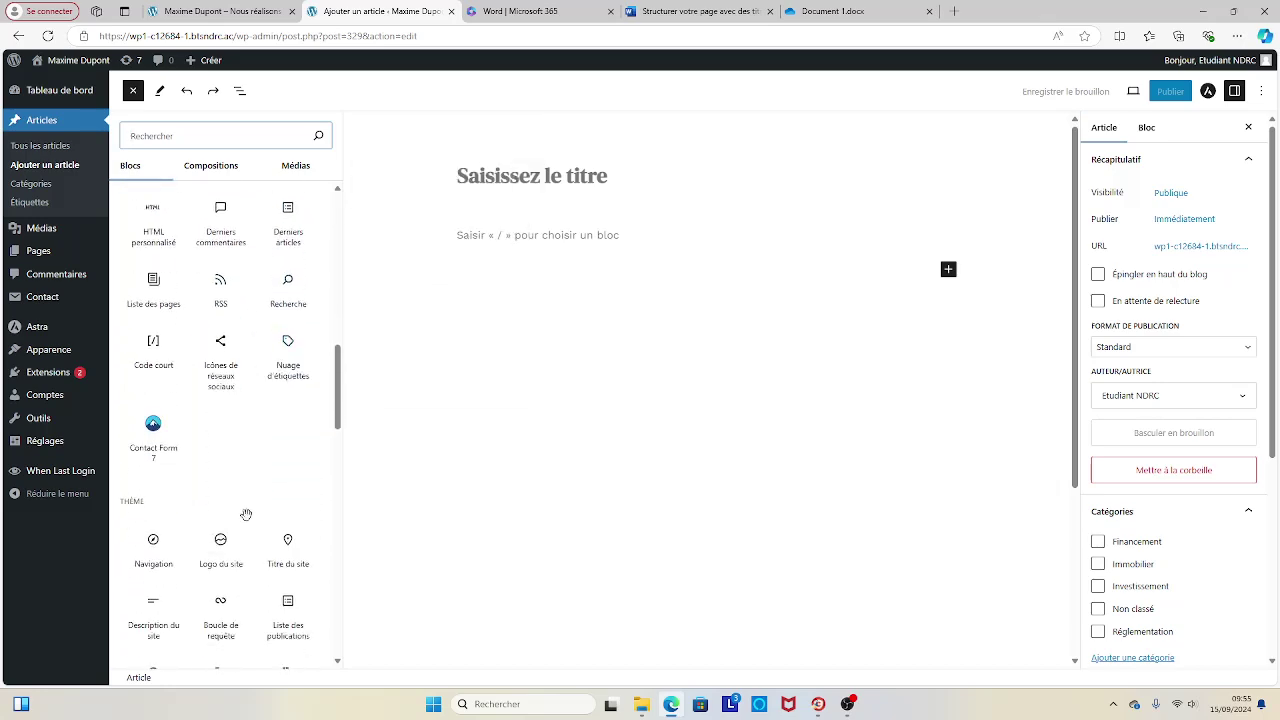
pyautogui.scroll(-3, 251, 520)
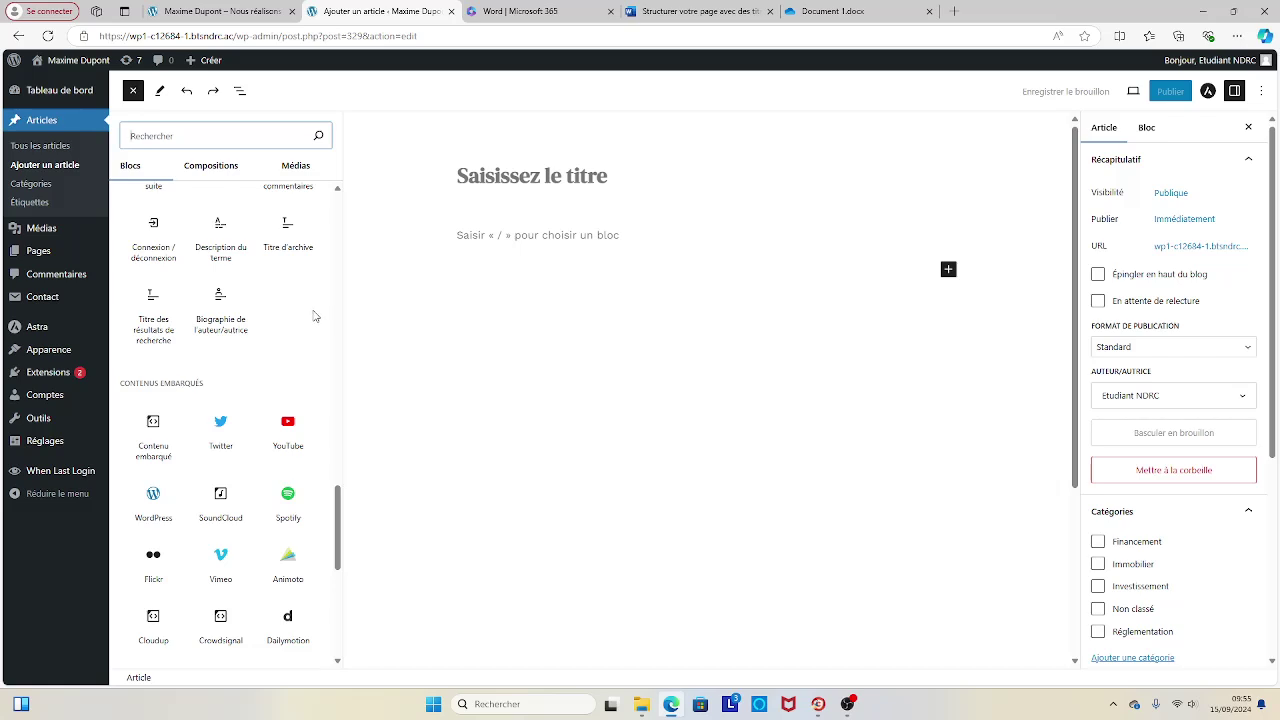
# Step: Examine the Bannières patterns among the compositions and the media sources available for insertion
pyautogui.click(236, 177)
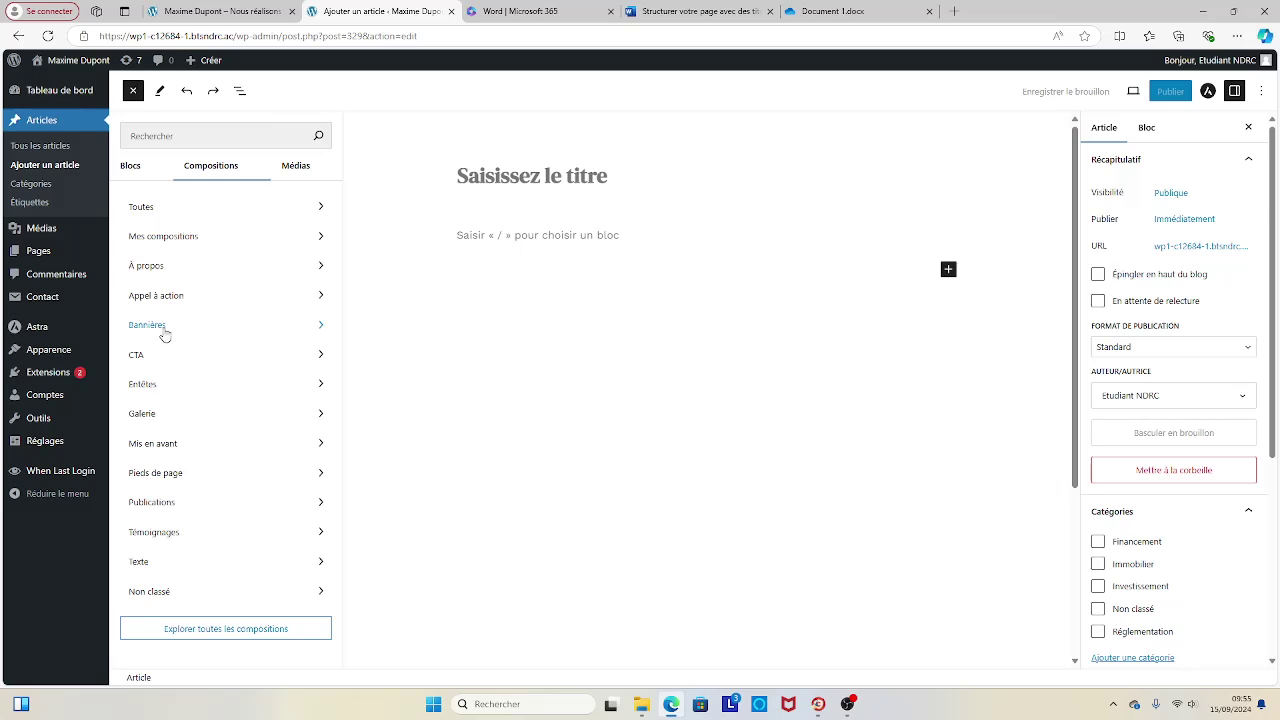
pyautogui.click(322, 330)
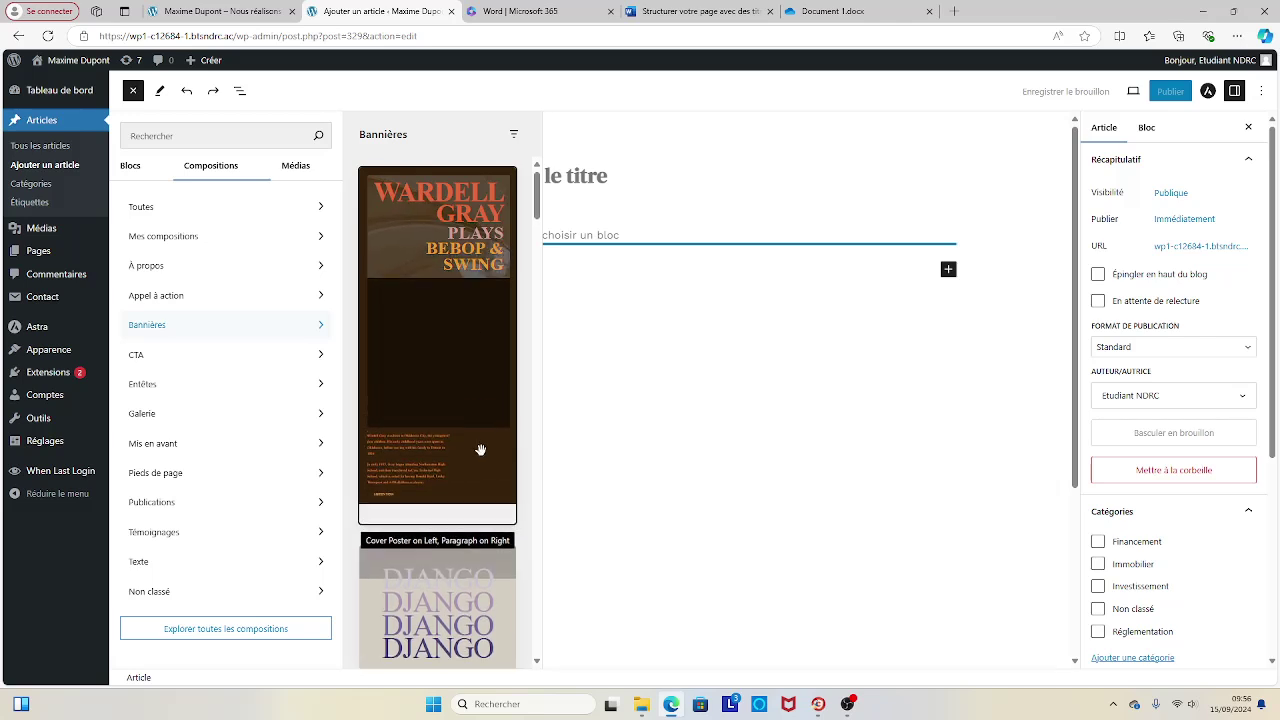
pyautogui.scroll(-3, 465, 470)
pyautogui.scroll(-1, 450, 488)
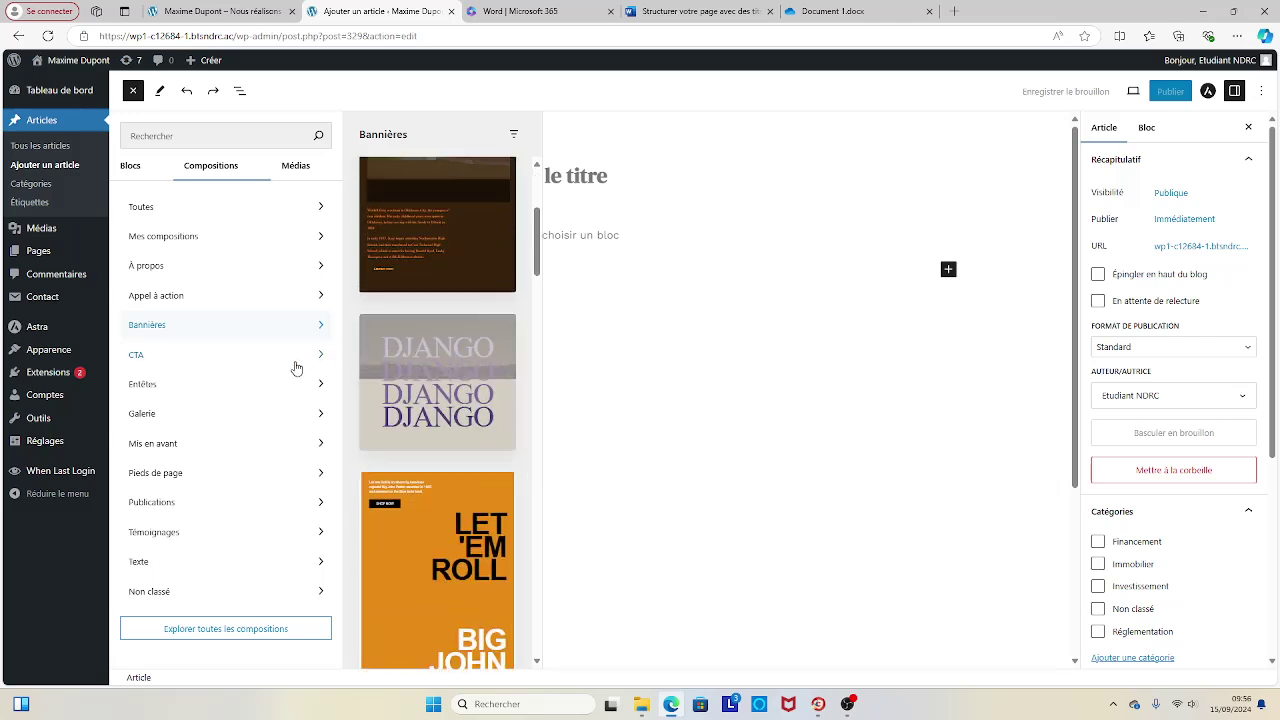
pyautogui.click(297, 172)
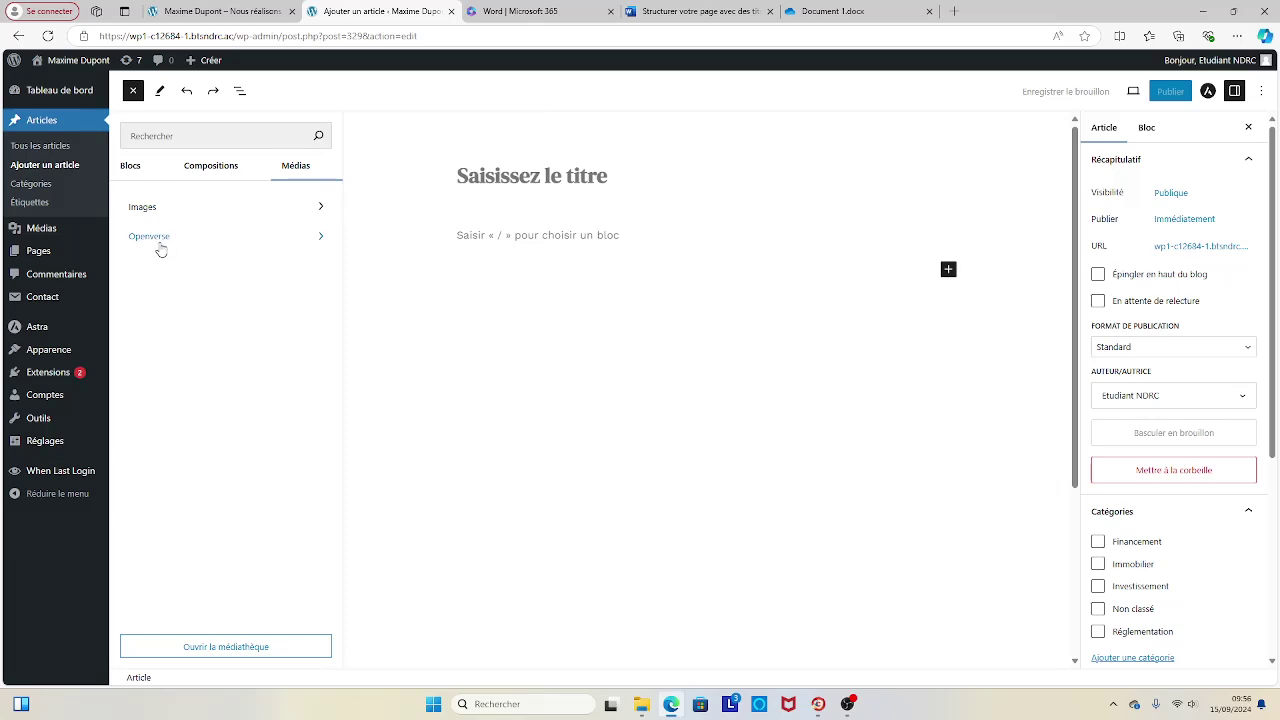
# Step: Write "Gutemberg" in the first paragraph block and transform the block into a Titre heading
pyautogui.click(532, 236)
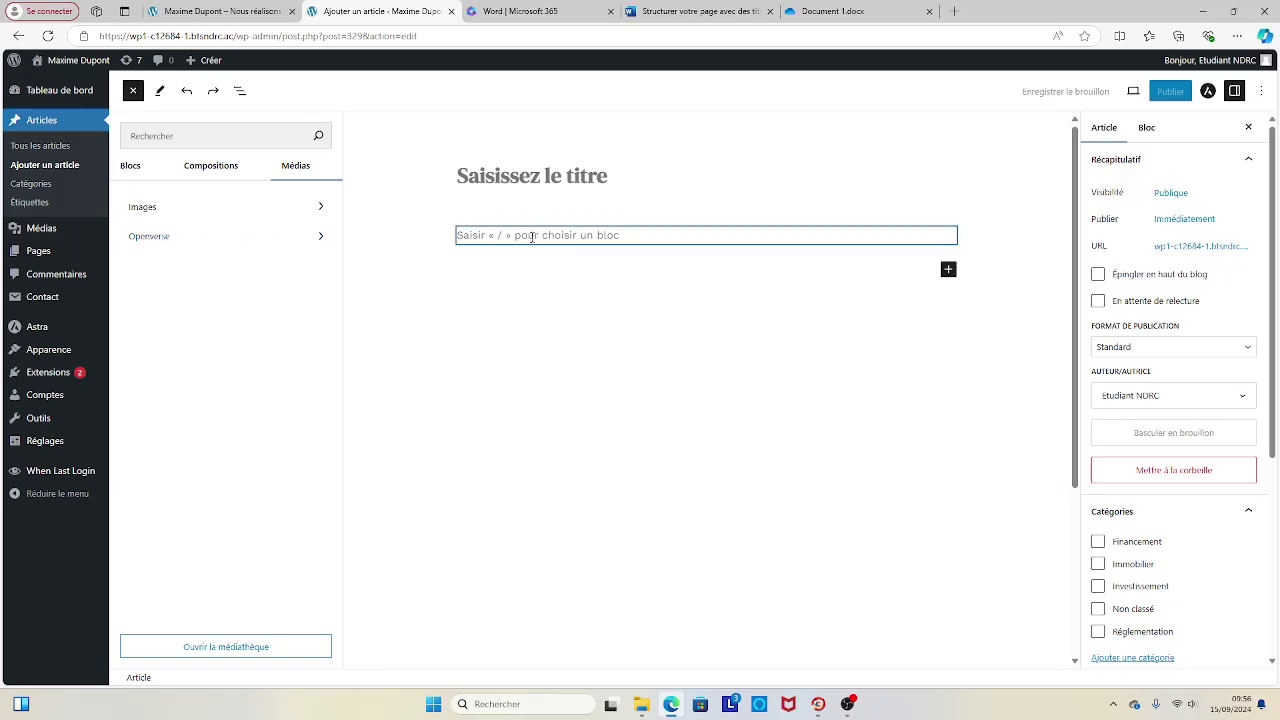
pyautogui.click(532, 236)
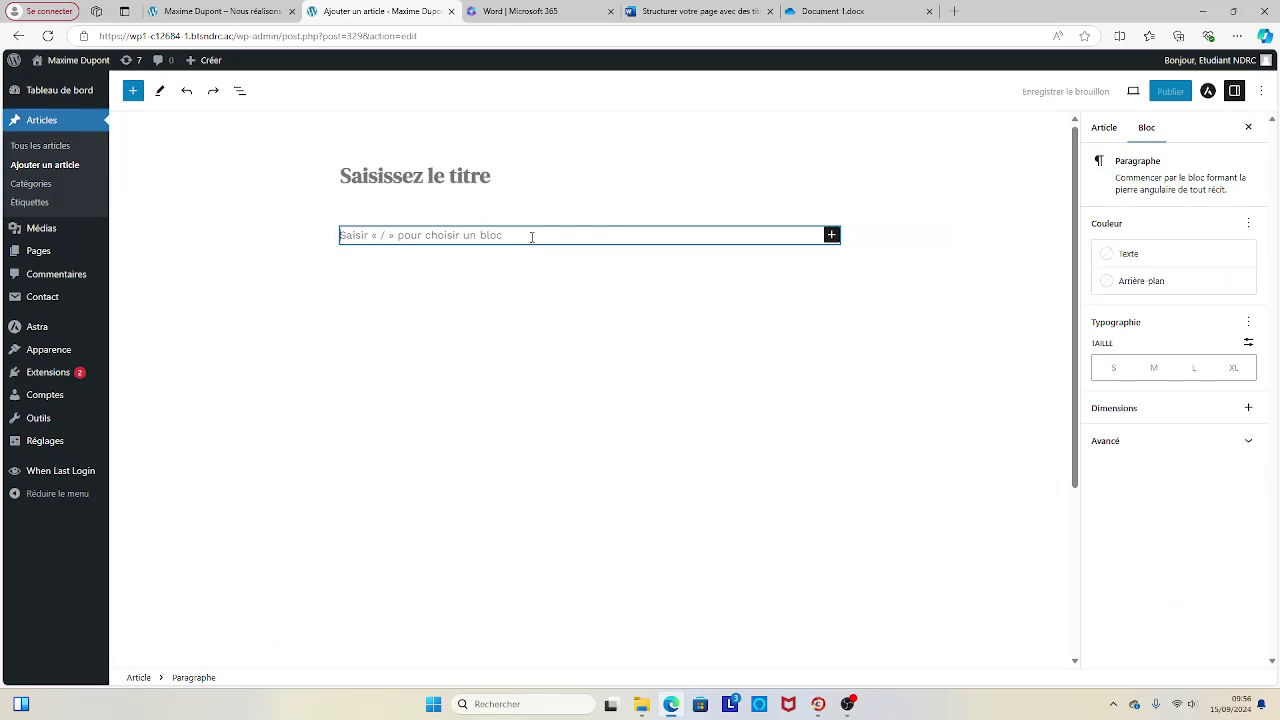
pyautogui.write('Gutemberg')
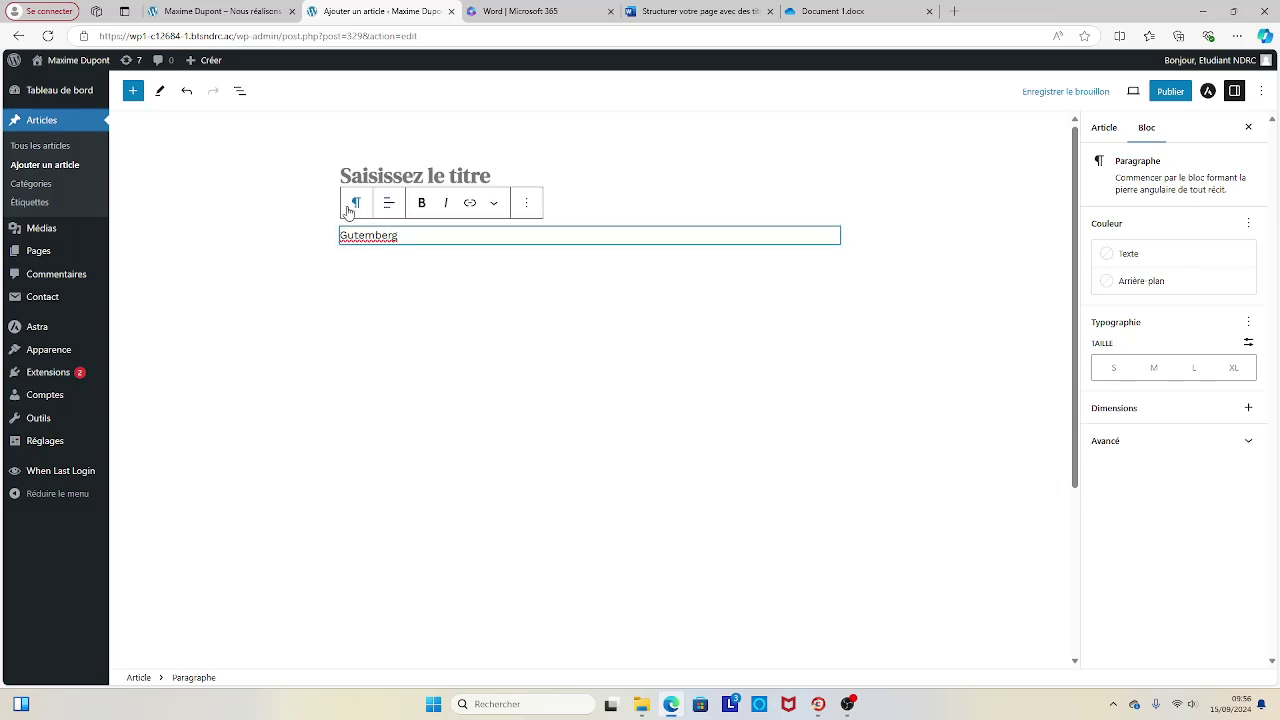
pyautogui.click(350, 208)
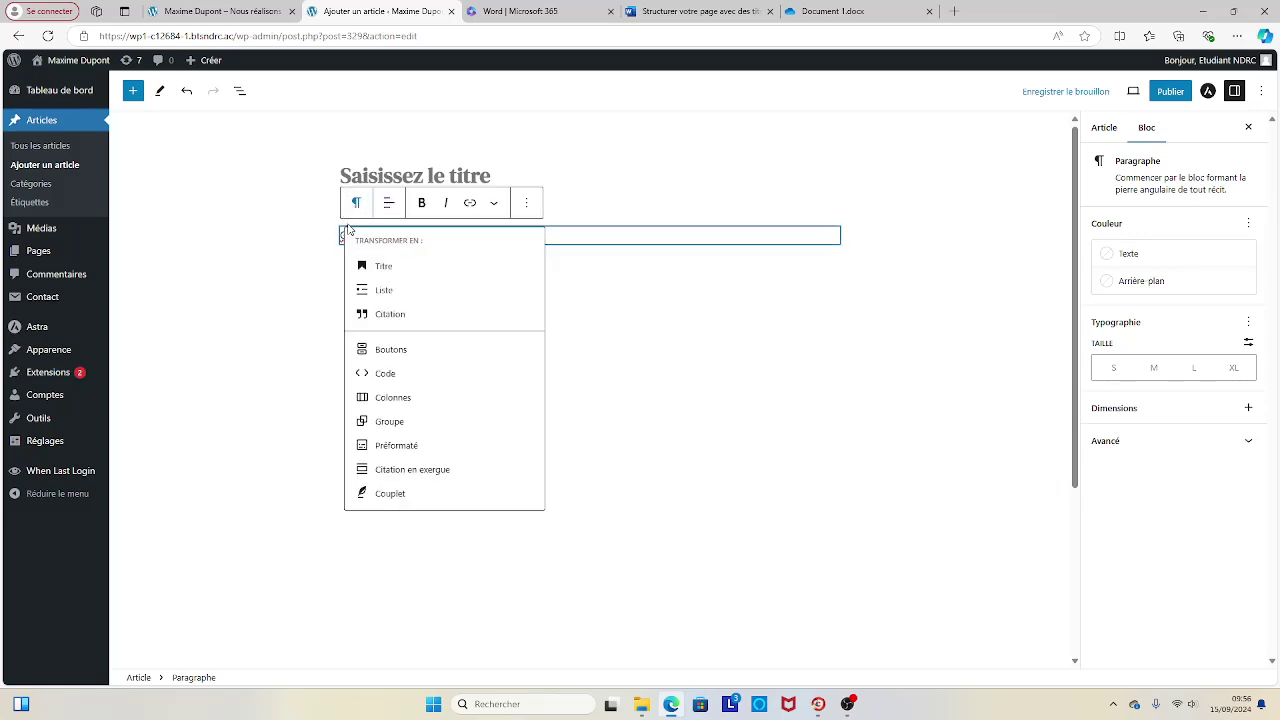
pyautogui.click(385, 267)
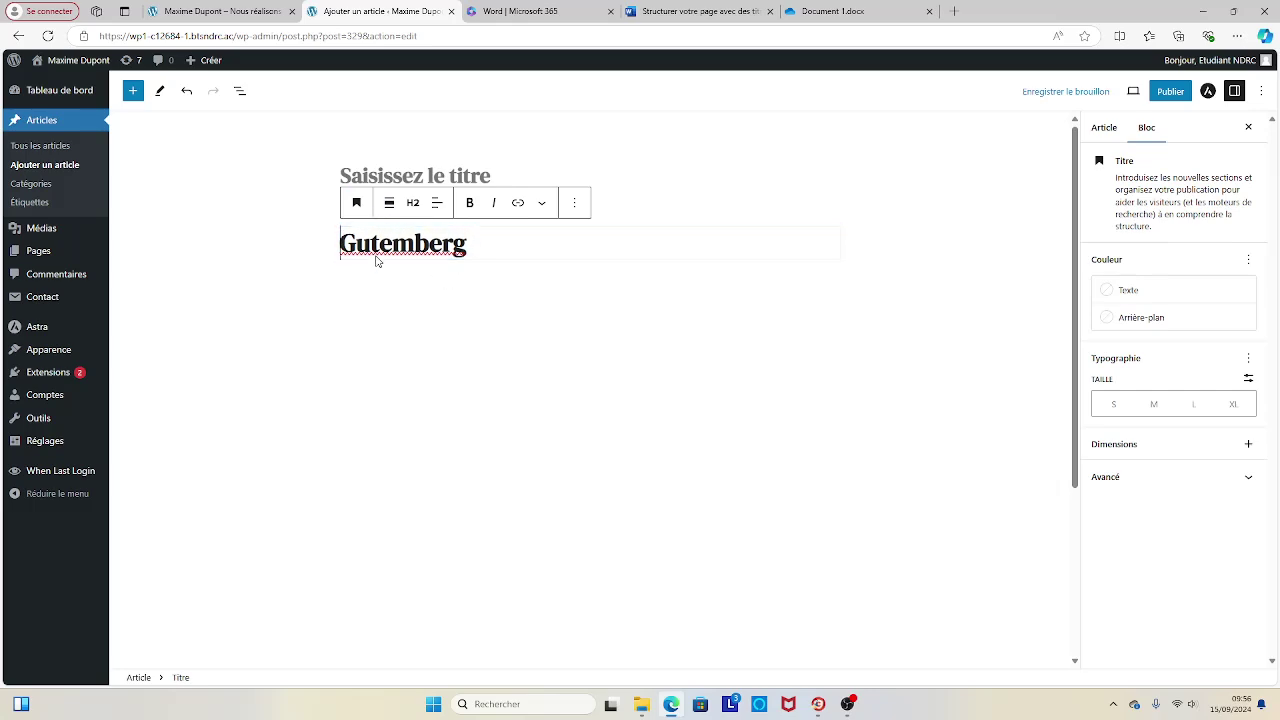
# Step: Centre the "Gutemberg" heading and make its whole text bold and italic
pyautogui.click(437, 204)
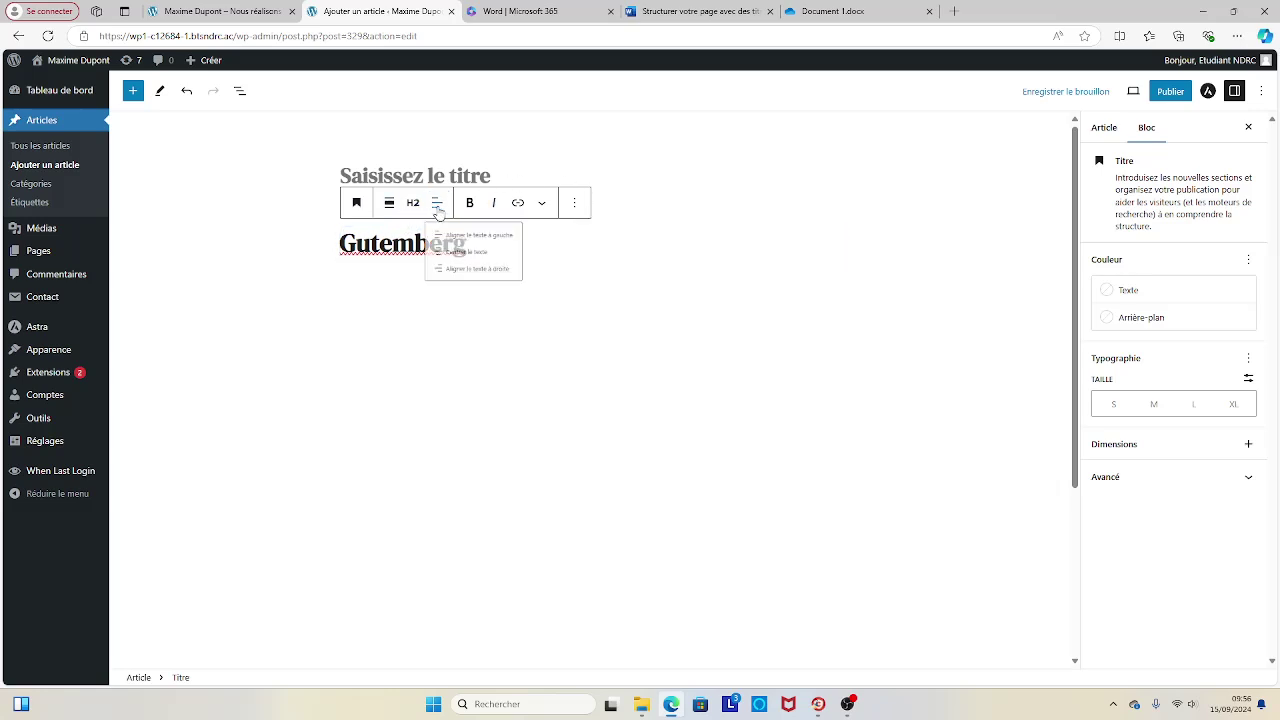
pyautogui.click(481, 270)
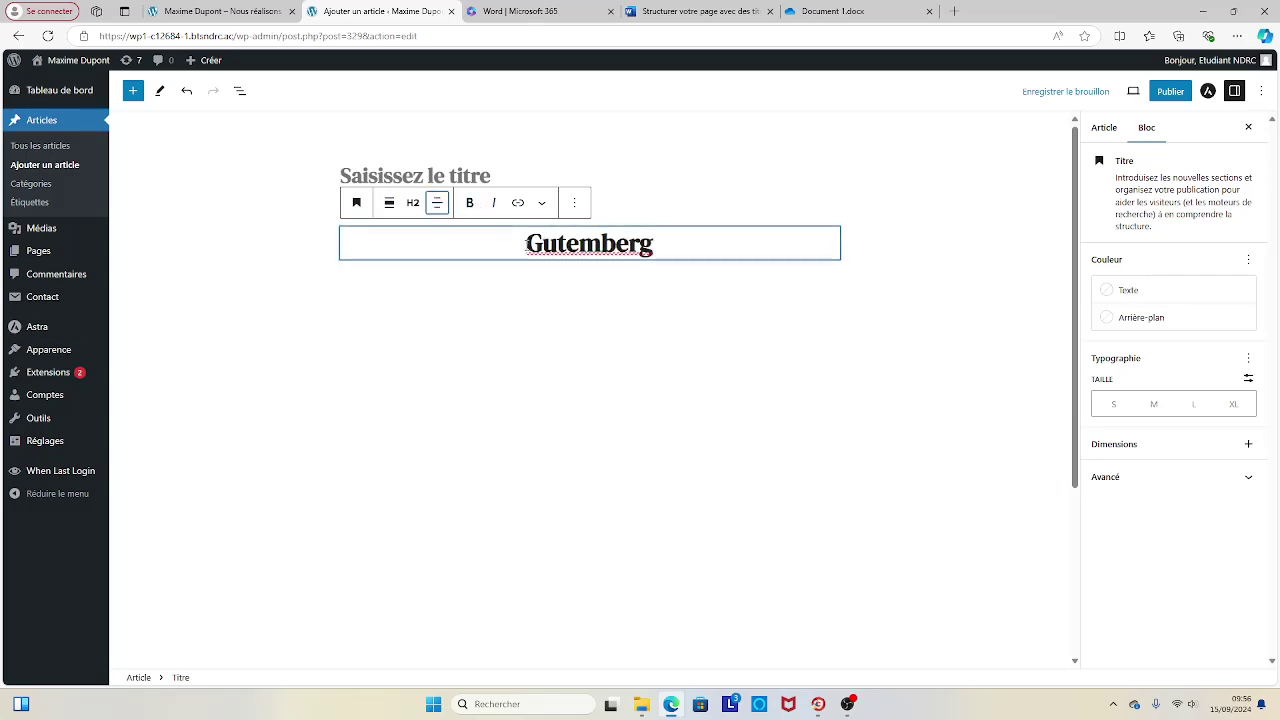
pyautogui.moveTo(526, 244); pyautogui.dragTo(674, 236)
pyautogui.click(469, 203)
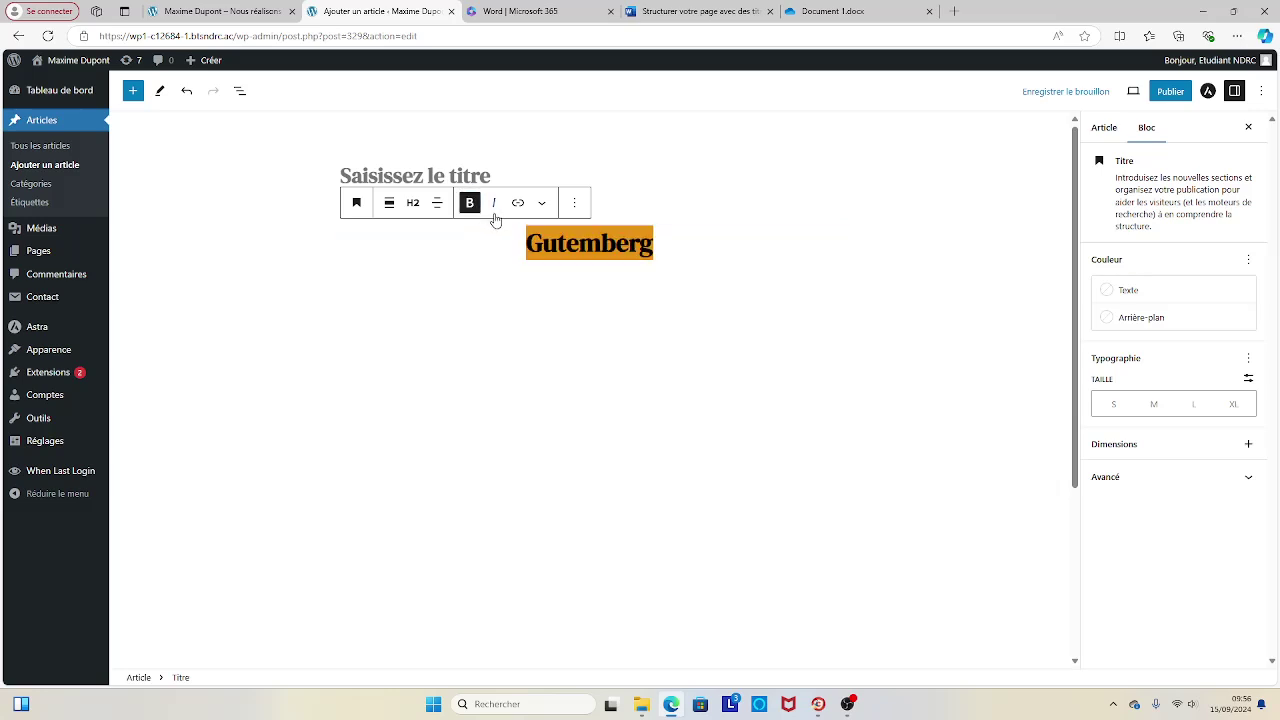
pyautogui.click(493, 203)
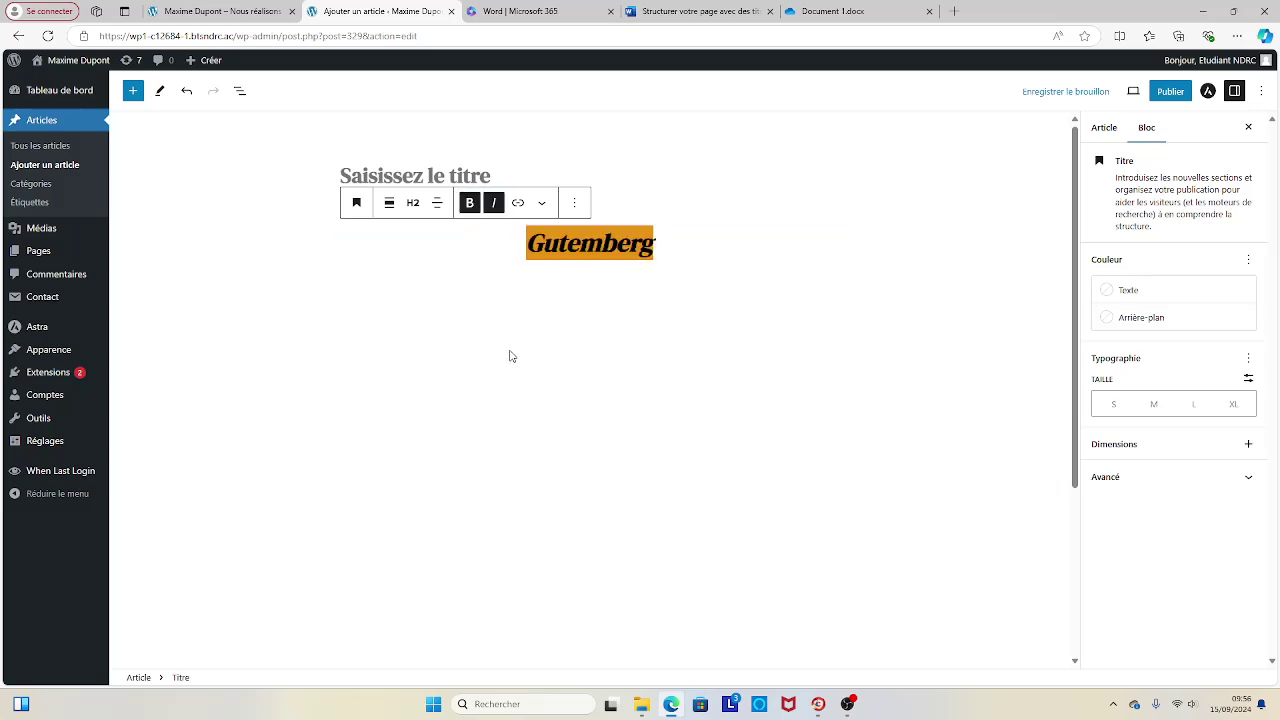
pyautogui.click(700, 246)
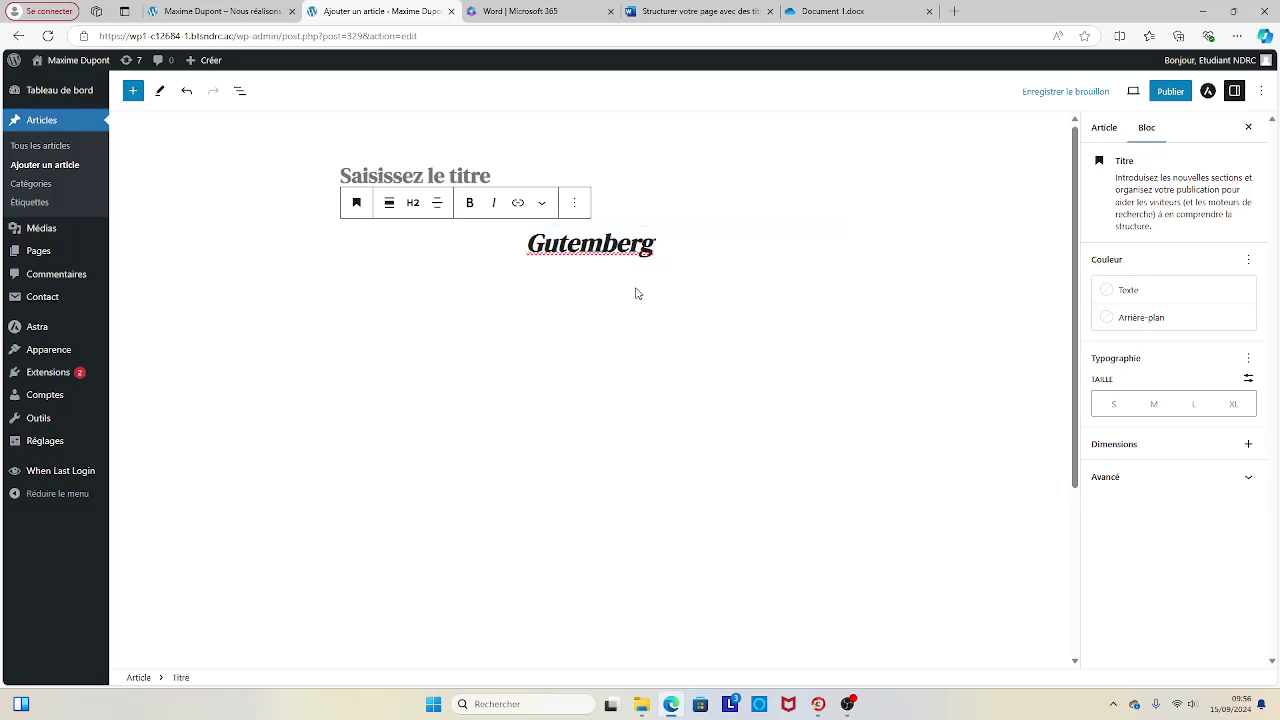
# Step: Set the heading's text colour to the blue theme colour (Couleur de thème 4) and its size to XL
pyautogui.click(1235, 97)
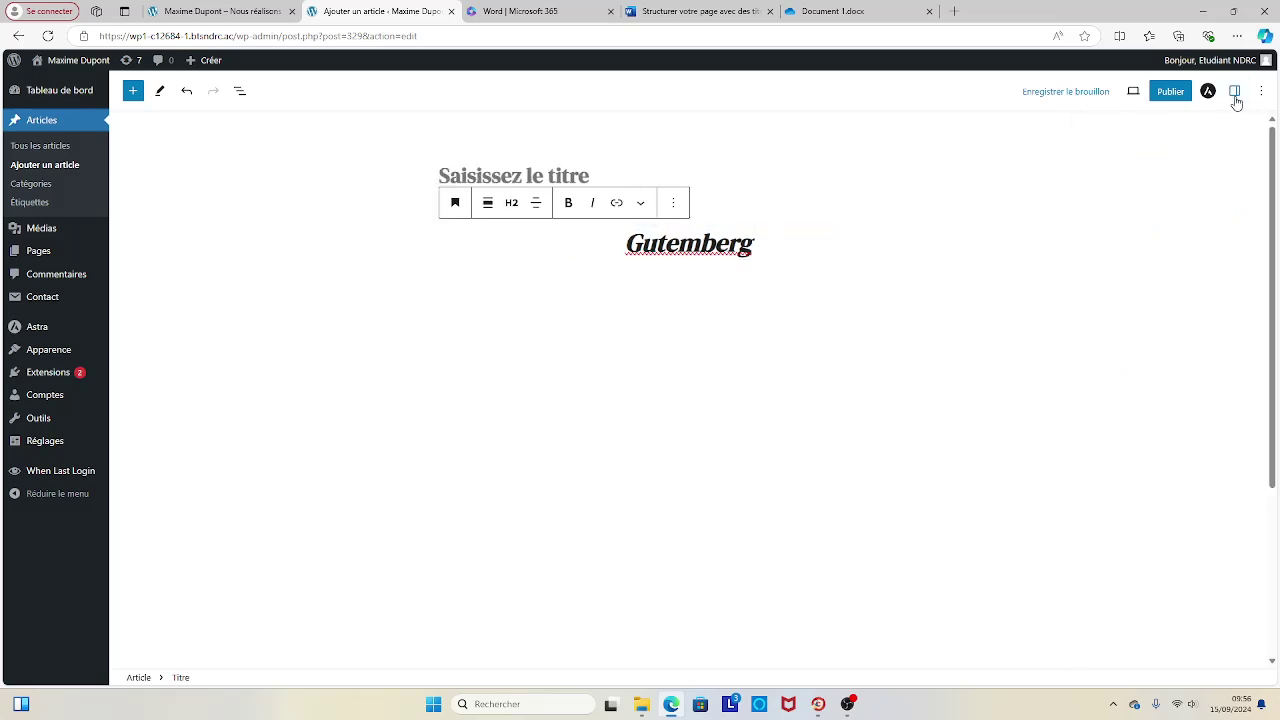
pyautogui.click(1235, 97)
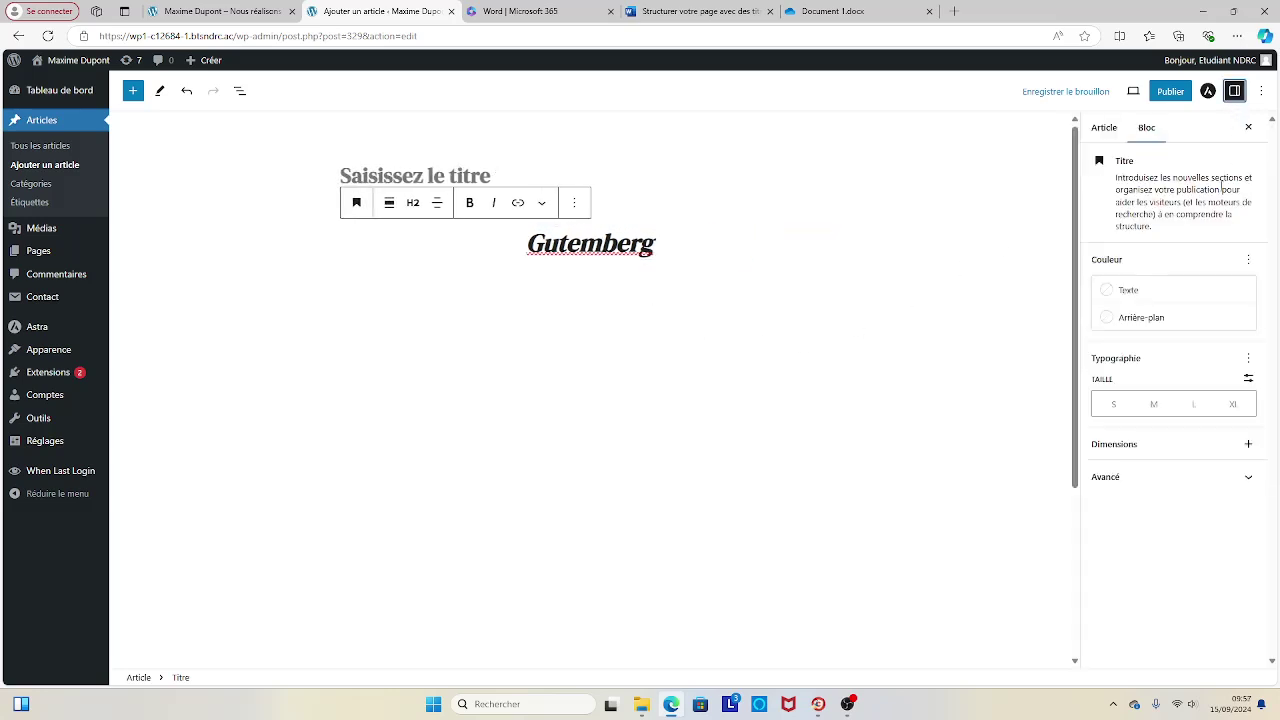
pyautogui.click(1167, 290)
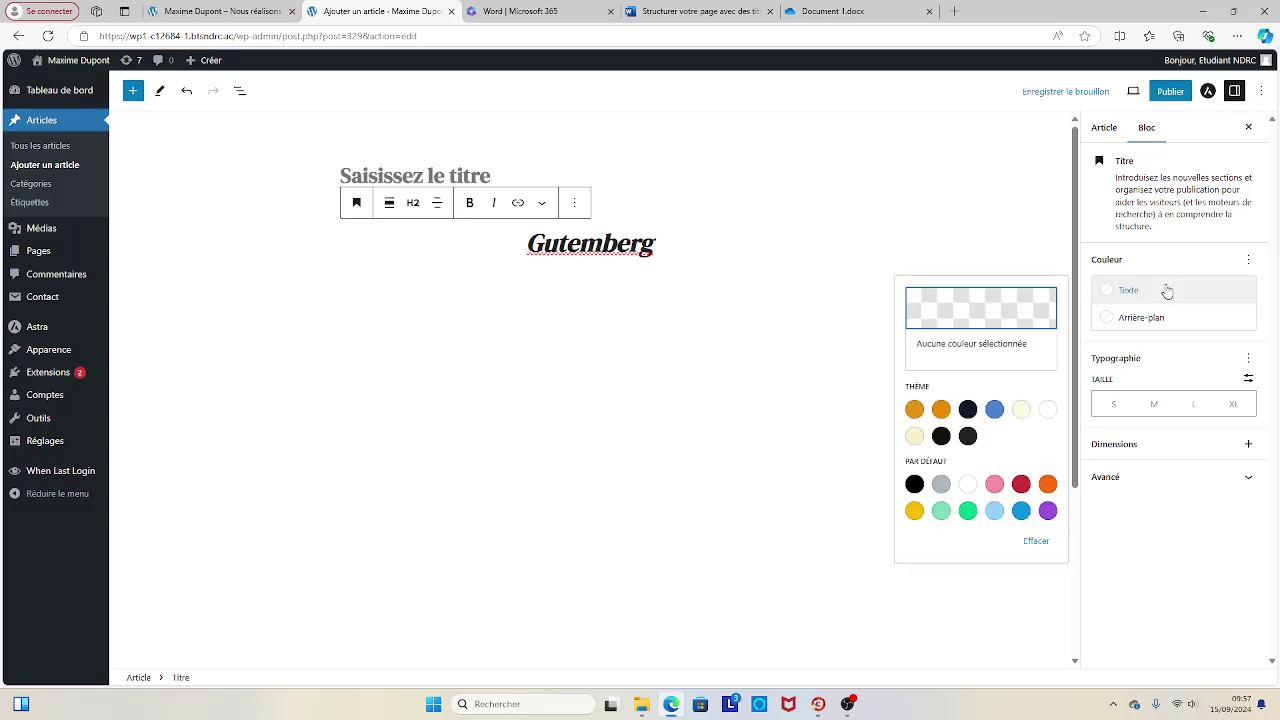
pyautogui.click(993, 410)
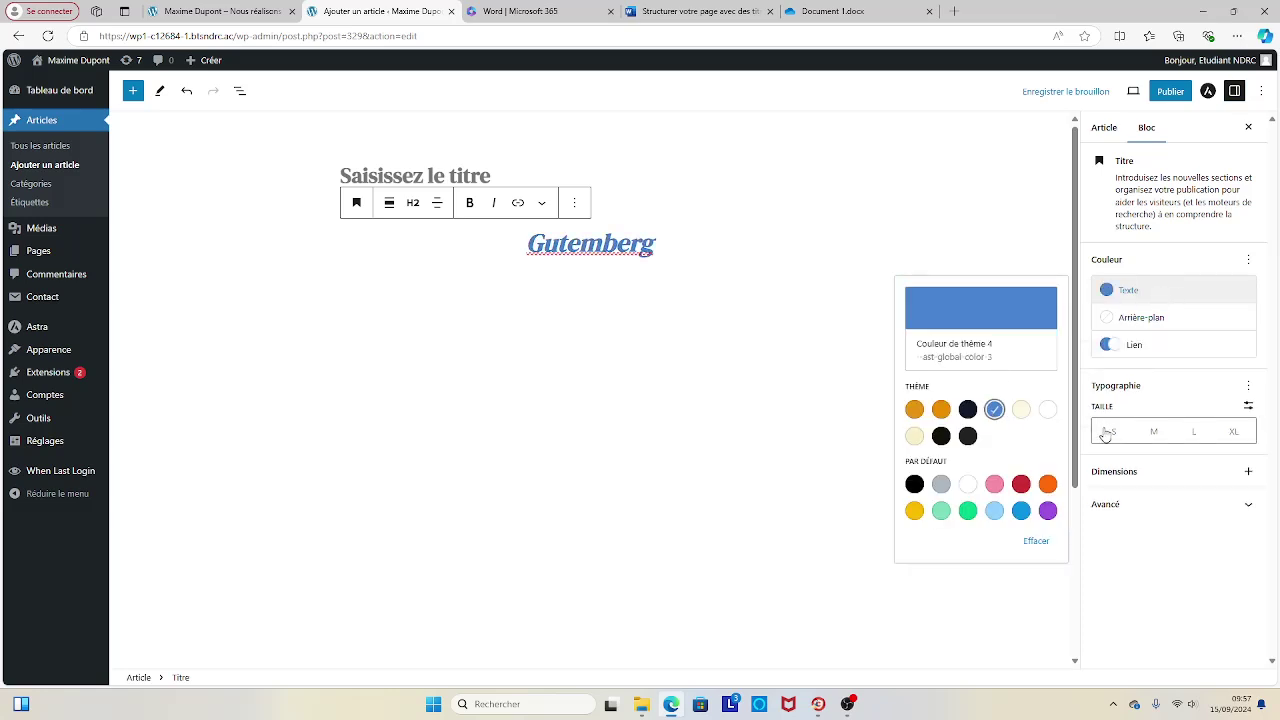
pyautogui.click(1194, 432)
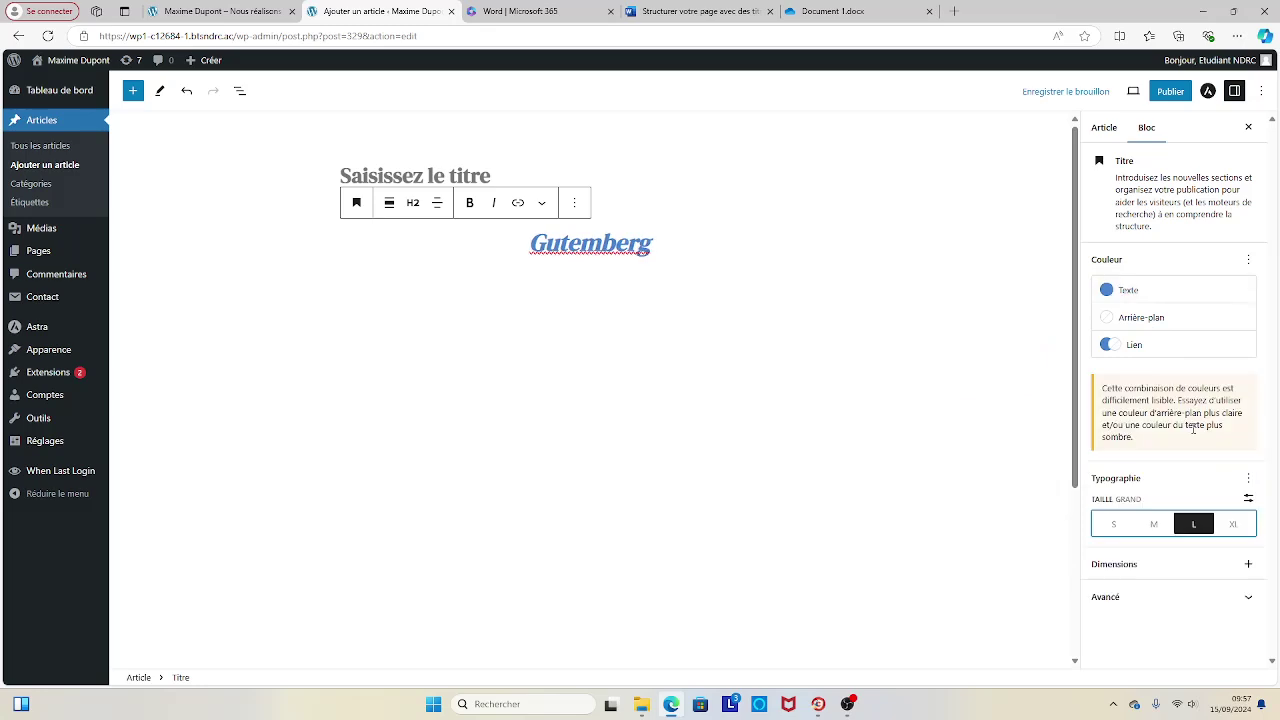
pyautogui.click(1234, 524)
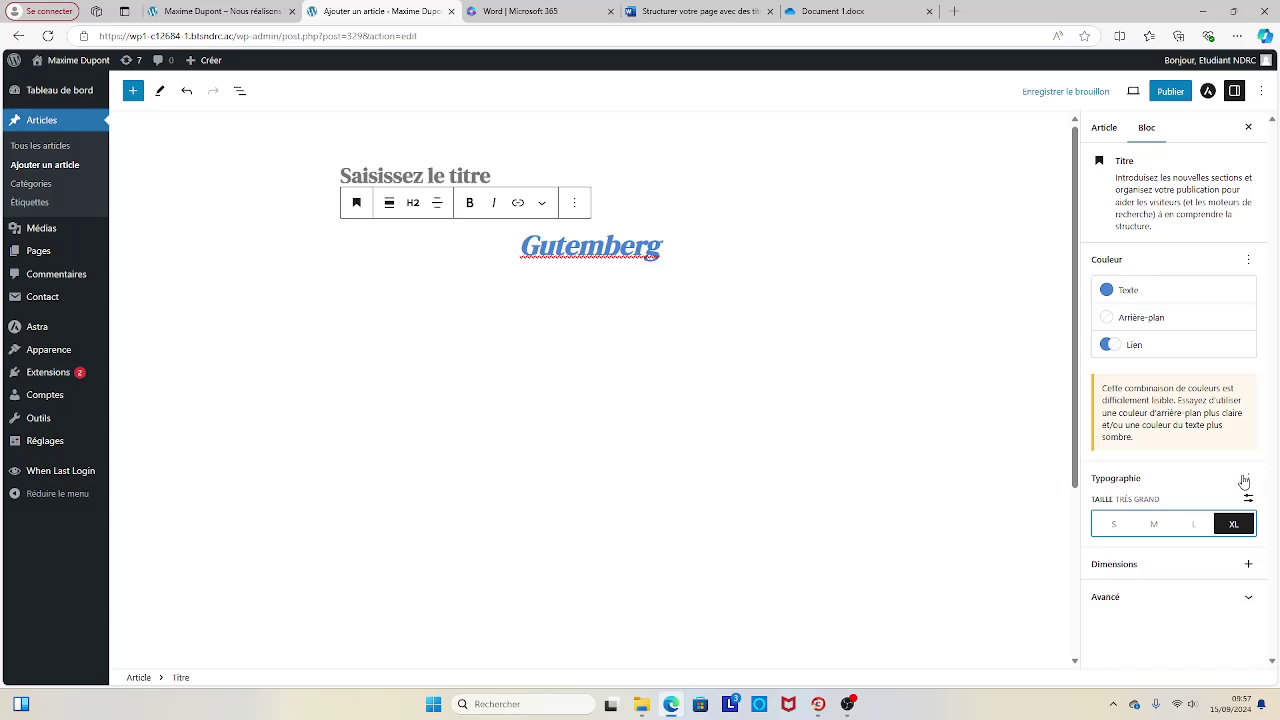
# Step: Enable the text decoration option in the heading's typography settings and apply strikethrough to the heading
pyautogui.click(1248, 498)
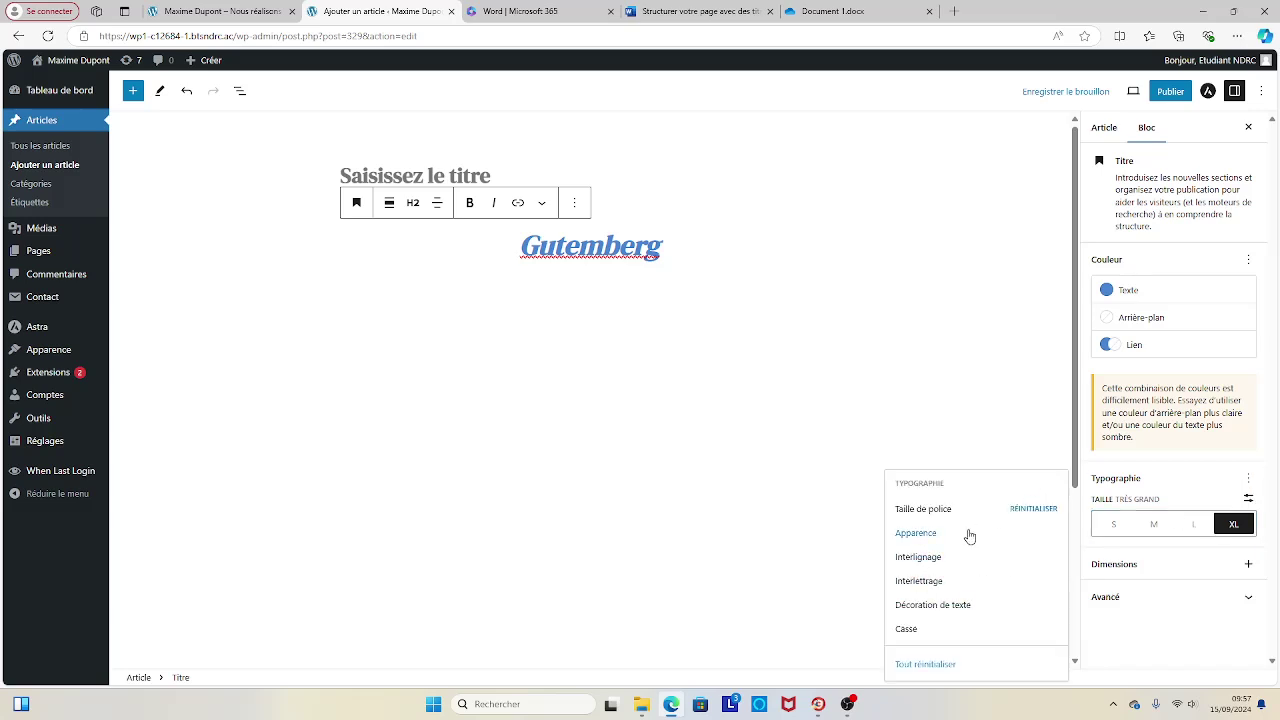
pyautogui.click(925, 610)
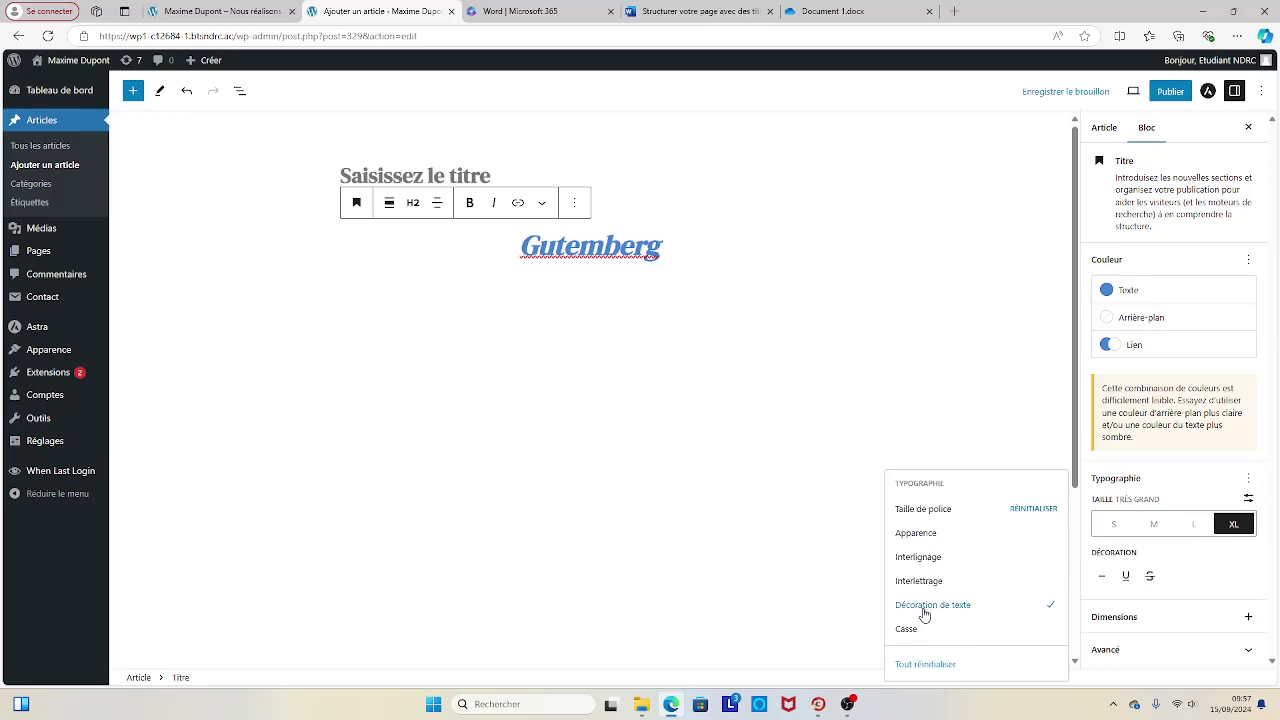
pyautogui.click(1149, 578)
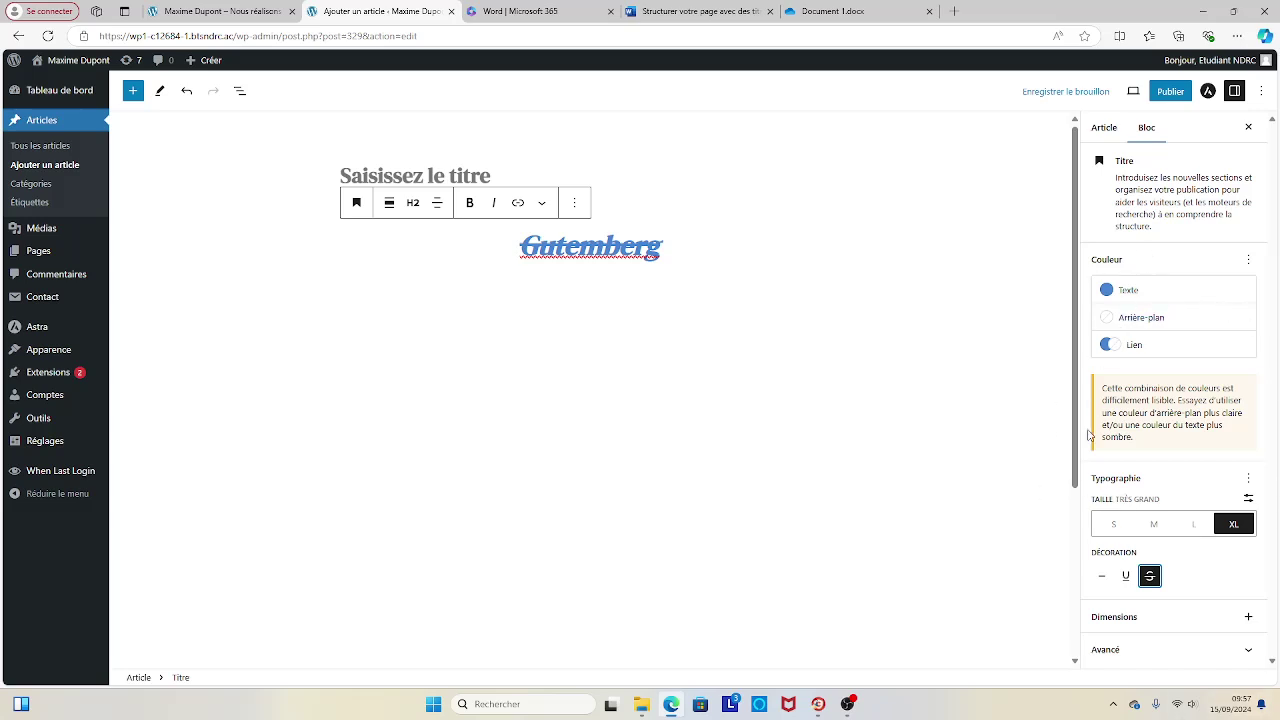
pyautogui.click(630, 291)
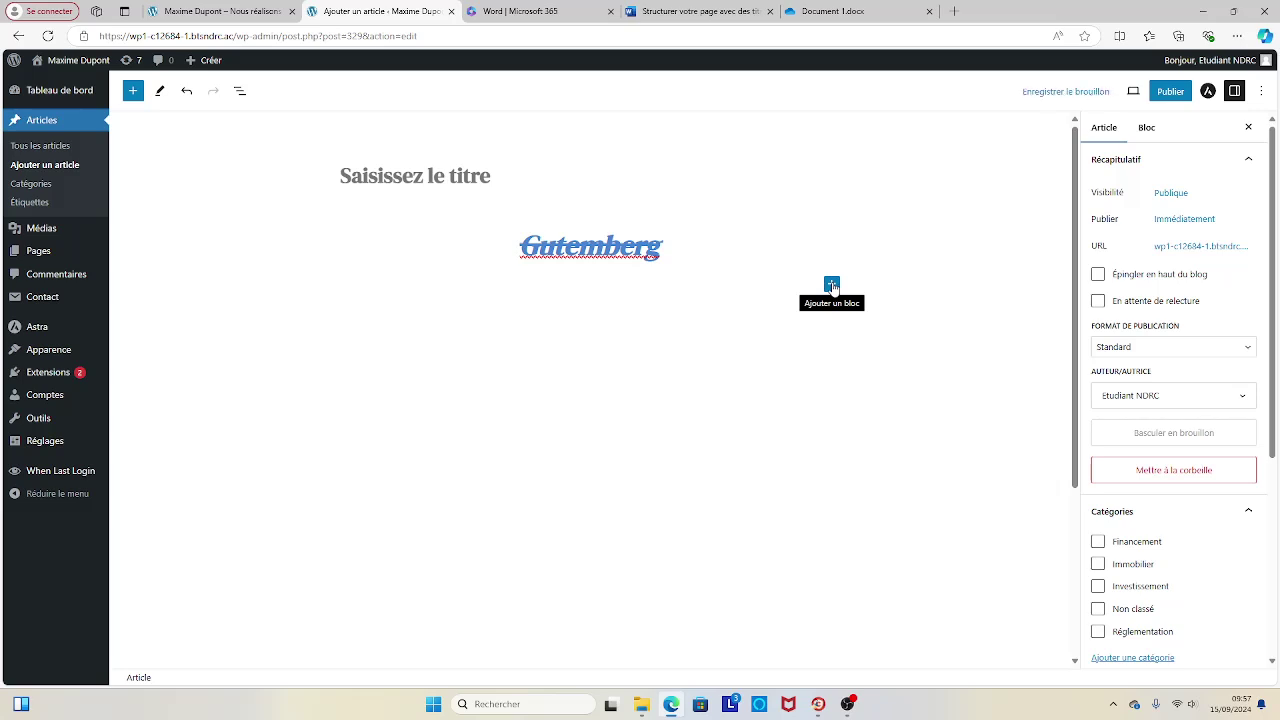
# Step: Add an Image block below the heading and insert image.png, the man in a dark suit on a street, from the media library
pyautogui.click(832, 286)
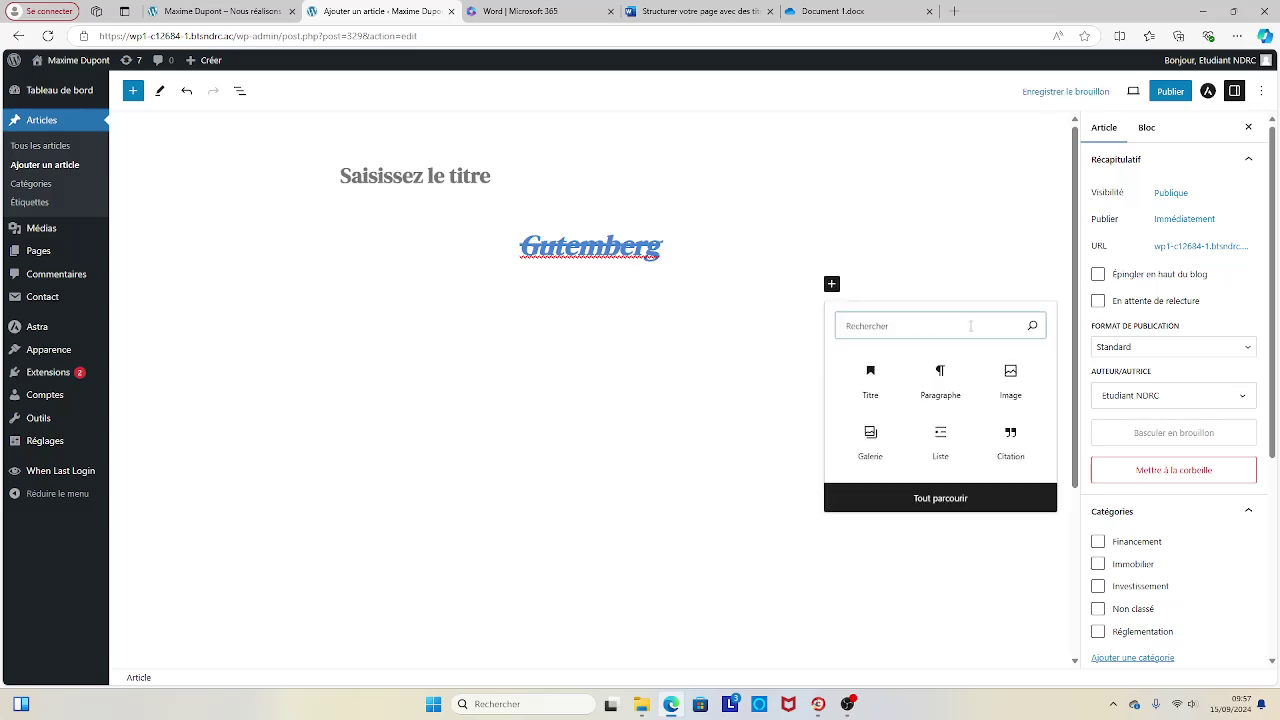
pyautogui.click(1010, 385)
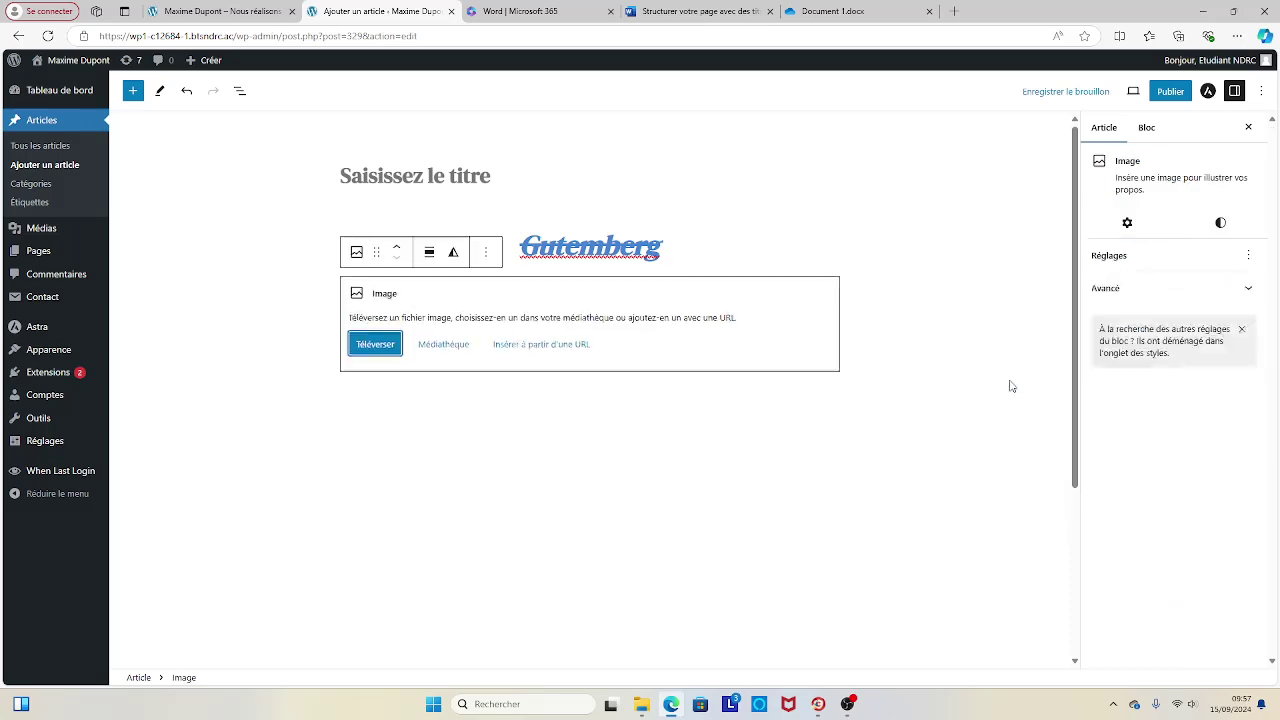
pyautogui.click(374, 350)
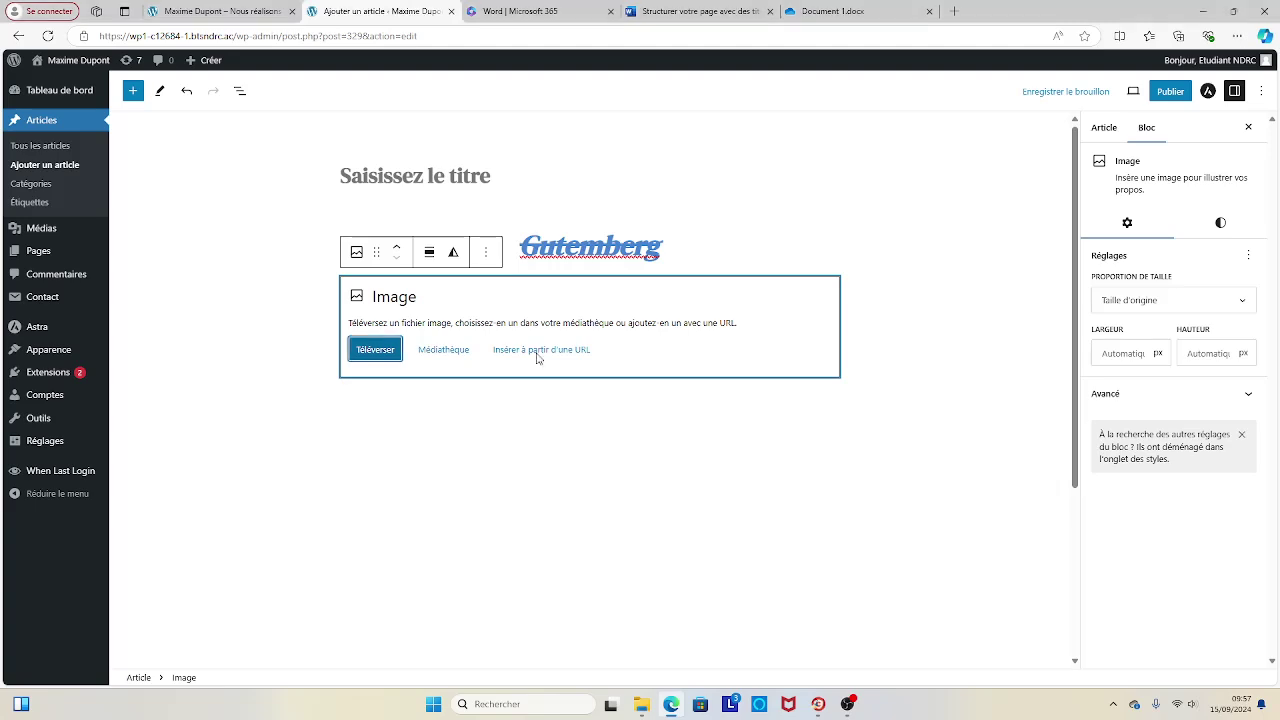
pyautogui.click(452, 350)
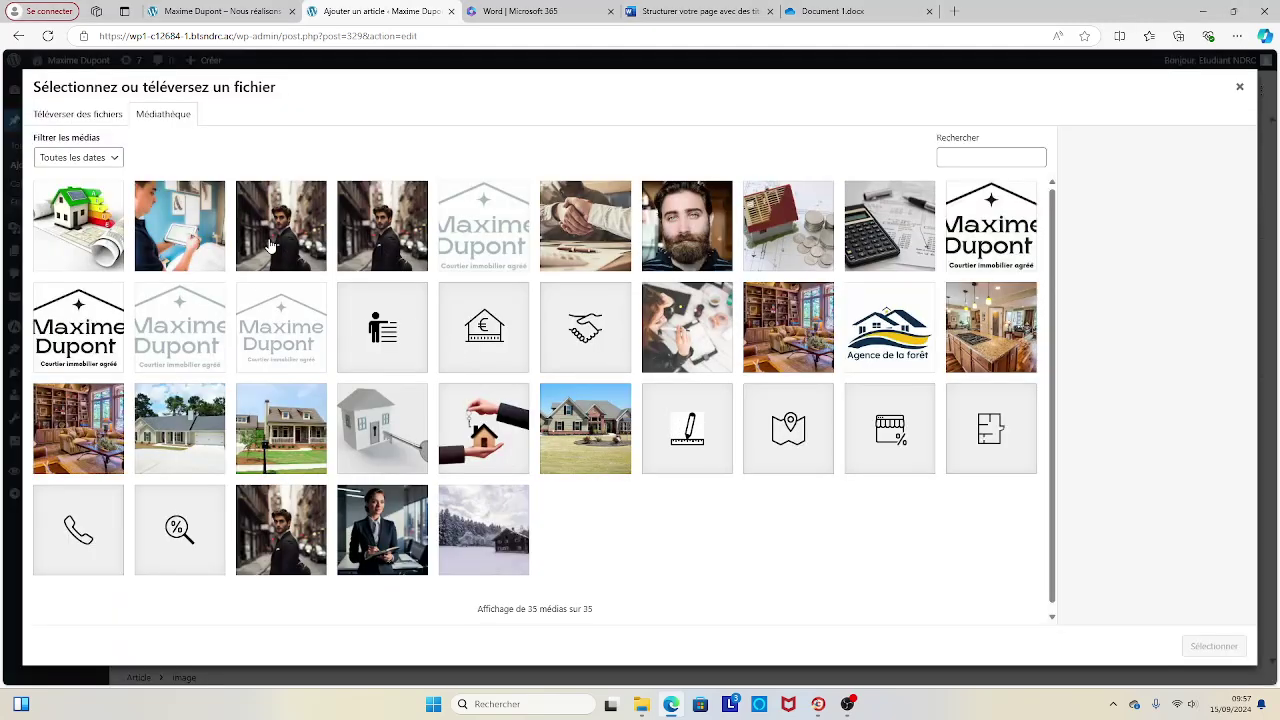
pyautogui.click(281, 226)
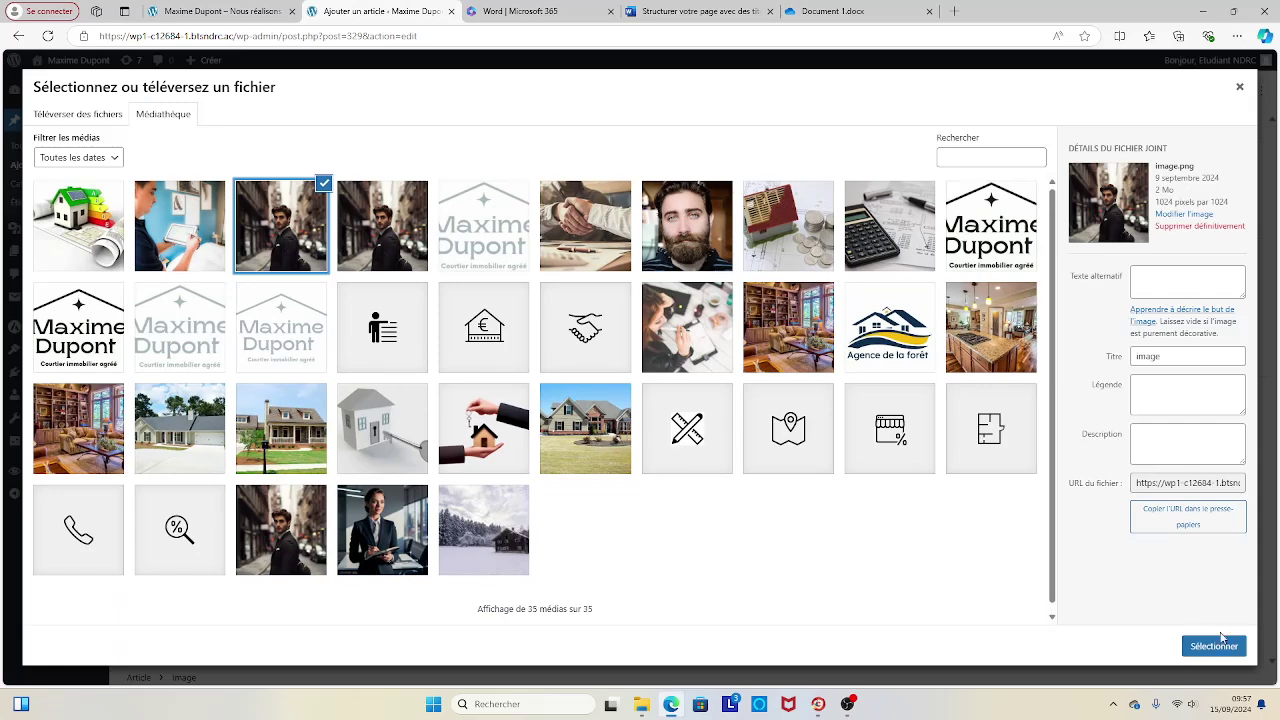
pyautogui.click(1216, 646)
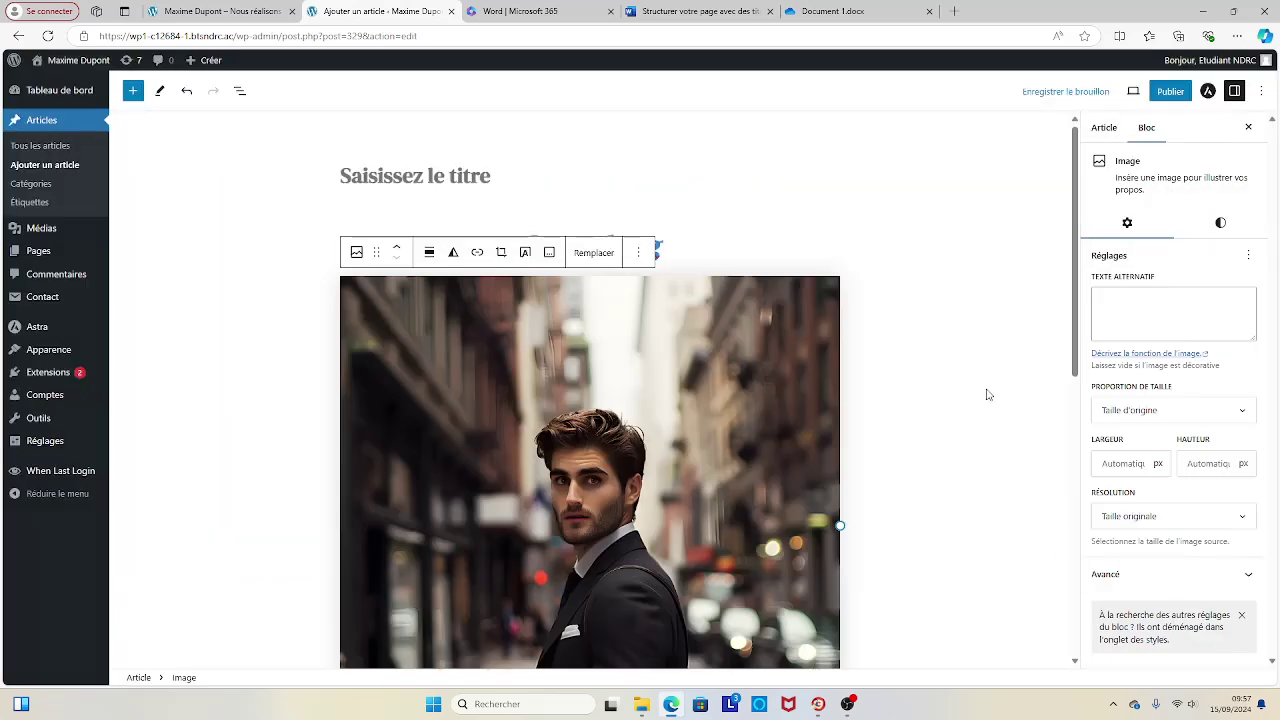
# Step: Set the image's resolution to Moyenne and apply the Arrondis style to it
pyautogui.scroll(-2, 988, 395)
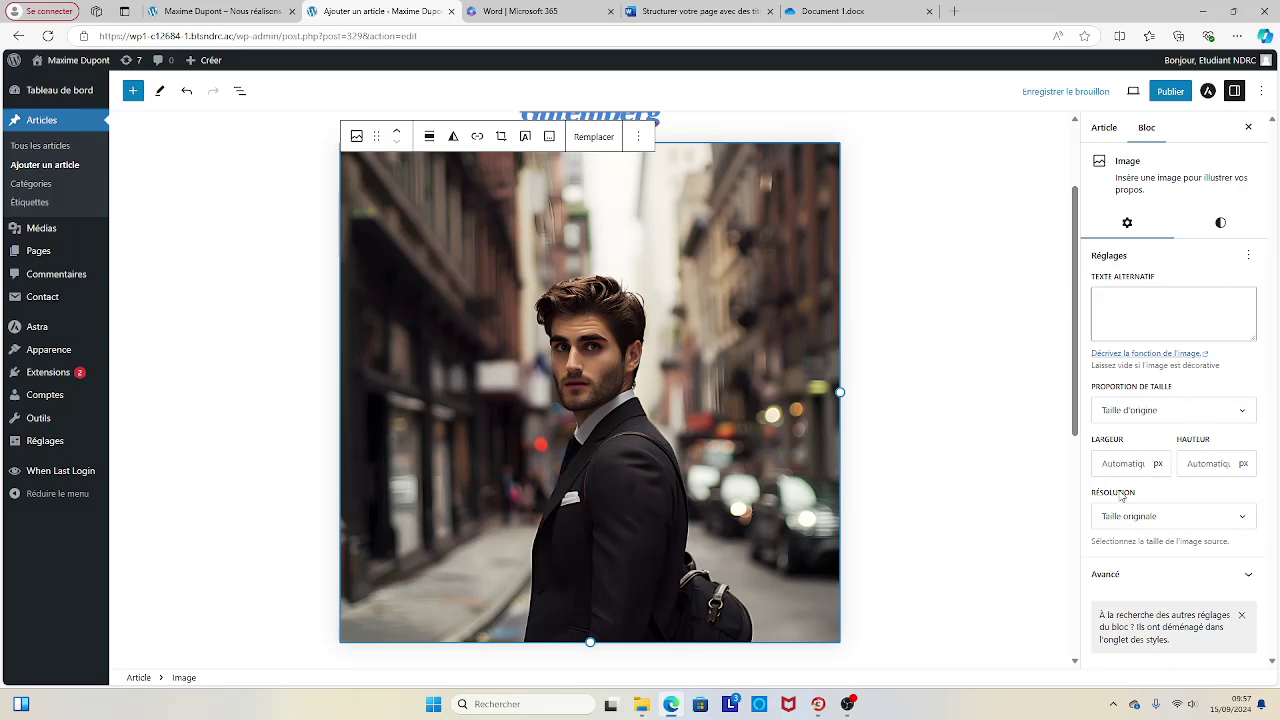
pyautogui.click(1202, 563)
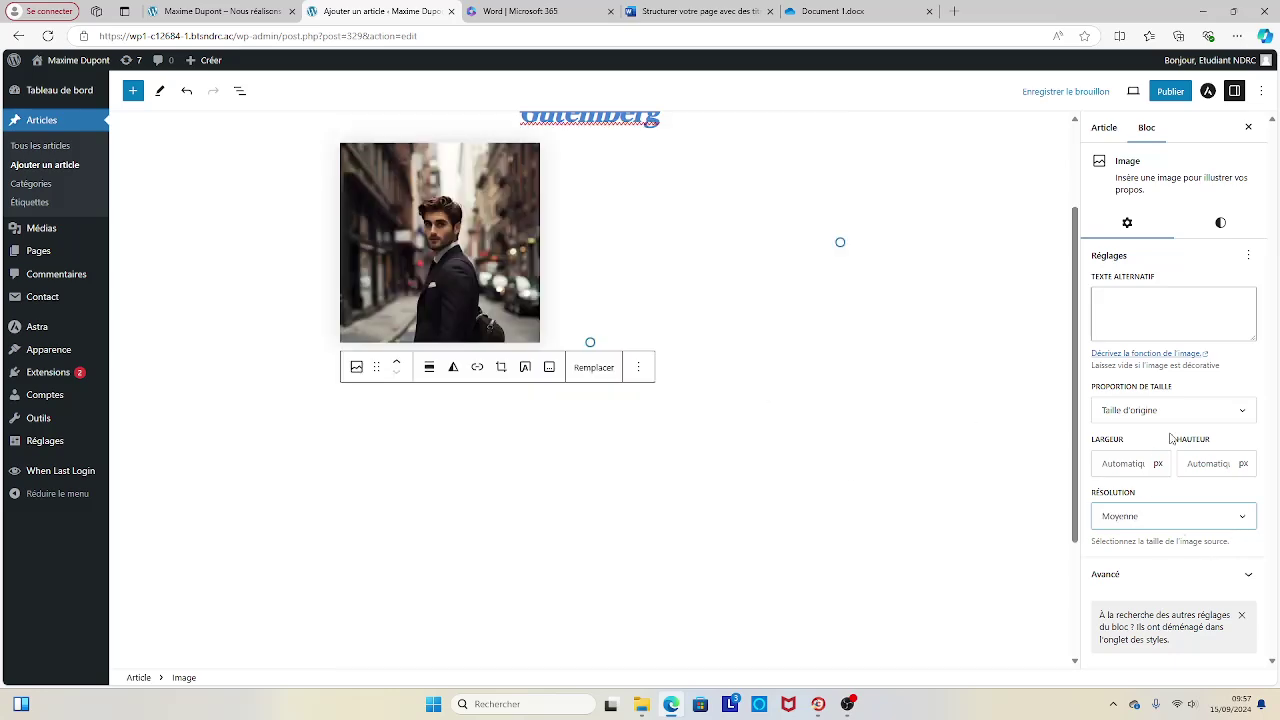
pyautogui.click(1222, 228)
pyautogui.moveTo(1222, 292)
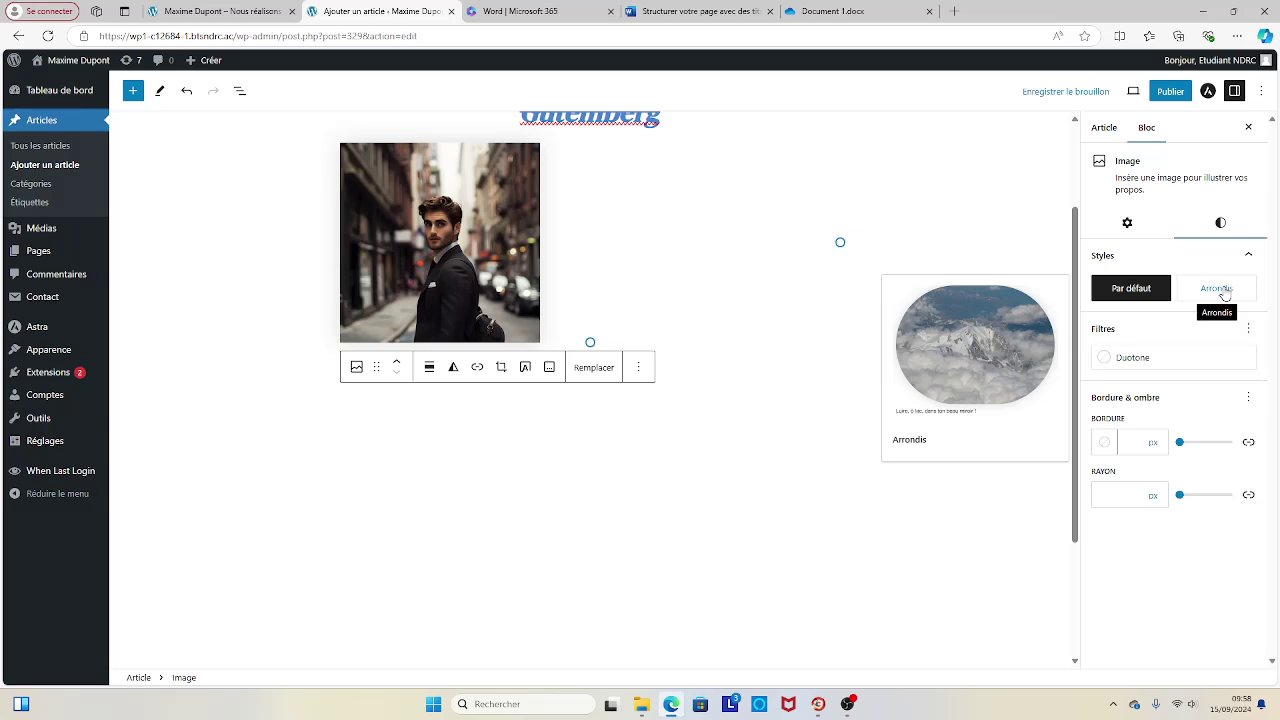
pyautogui.click(1222, 289)
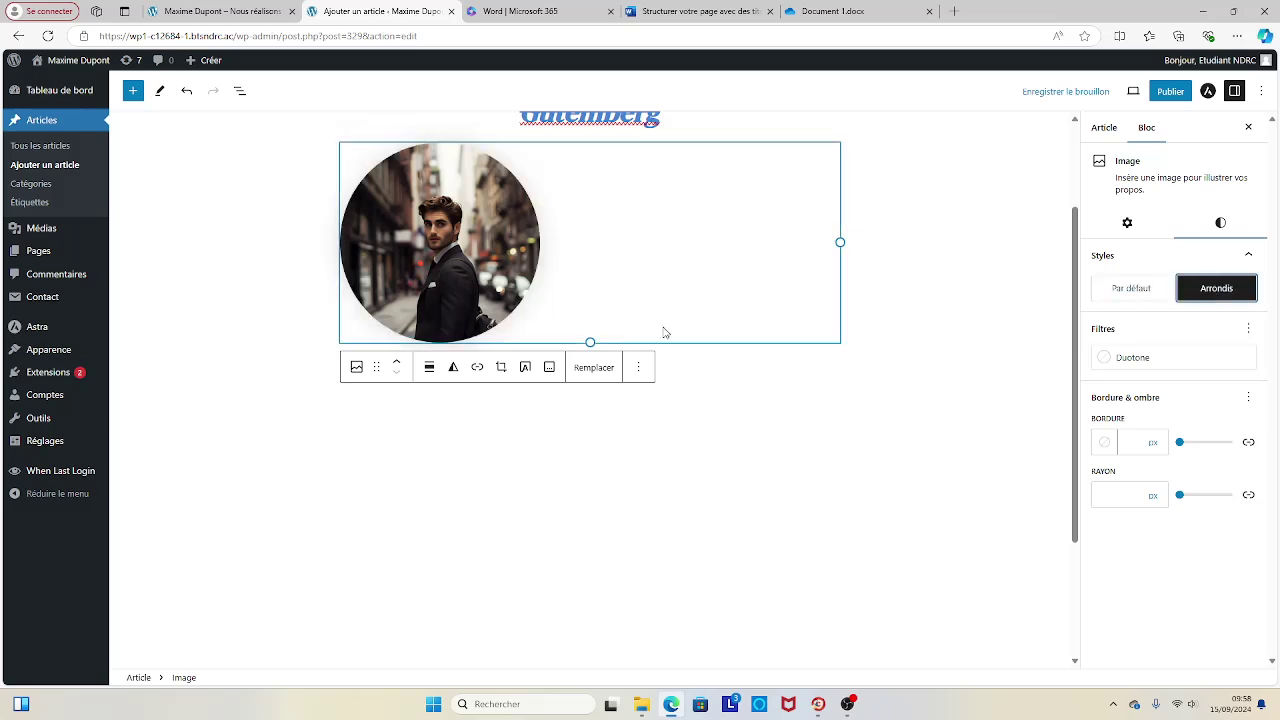
# Step: Apply the black-and-white duotone filter to the image and give it a 5 px border
pyautogui.click(1235, 362)
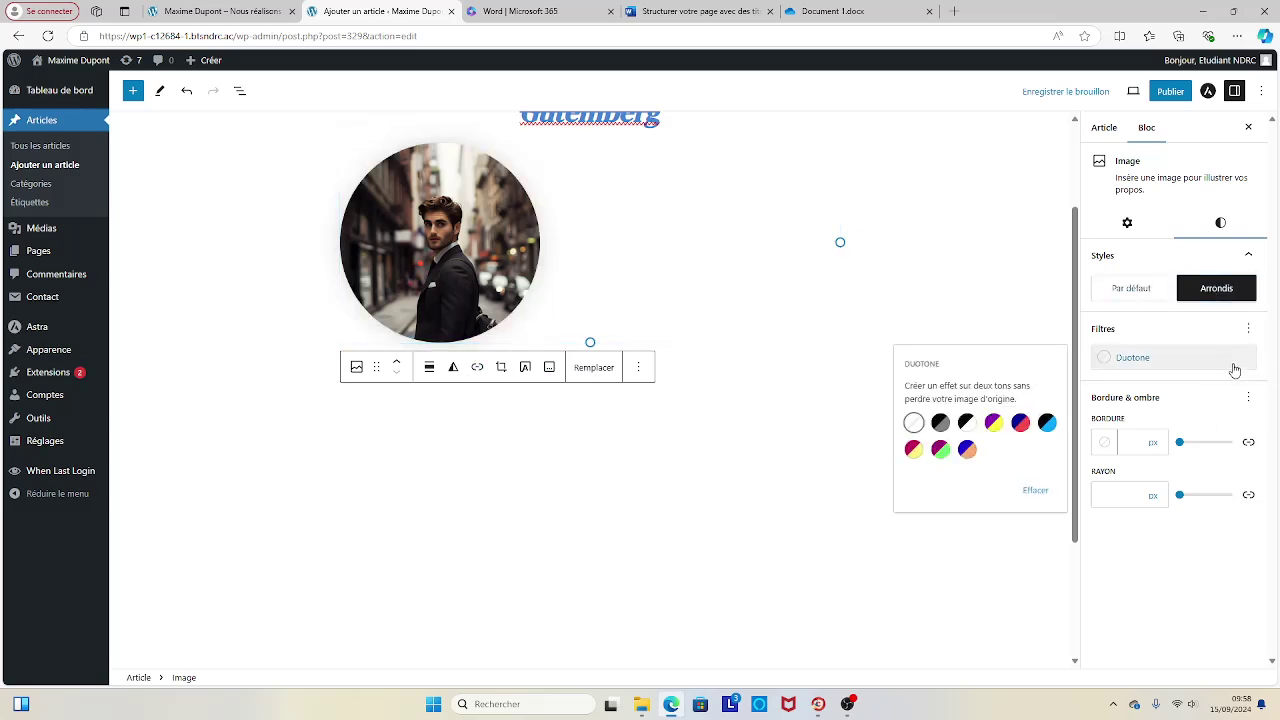
pyautogui.click(940, 423)
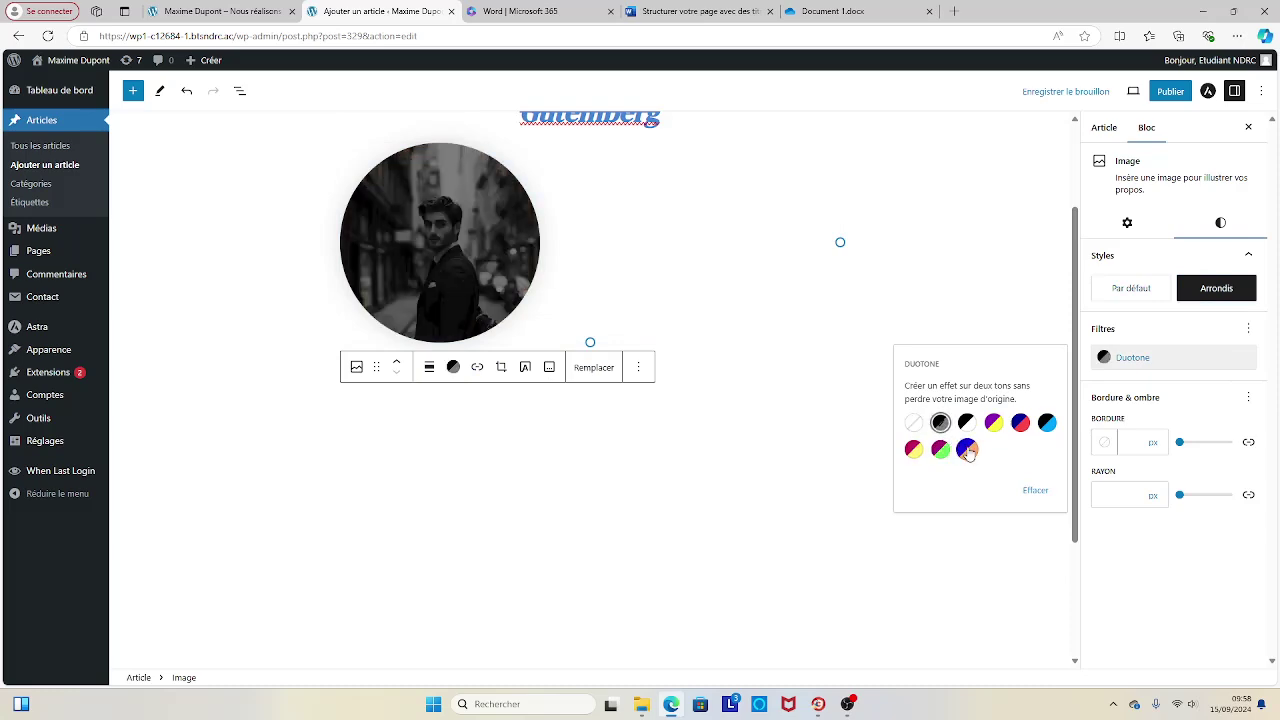
pyautogui.click(967, 422)
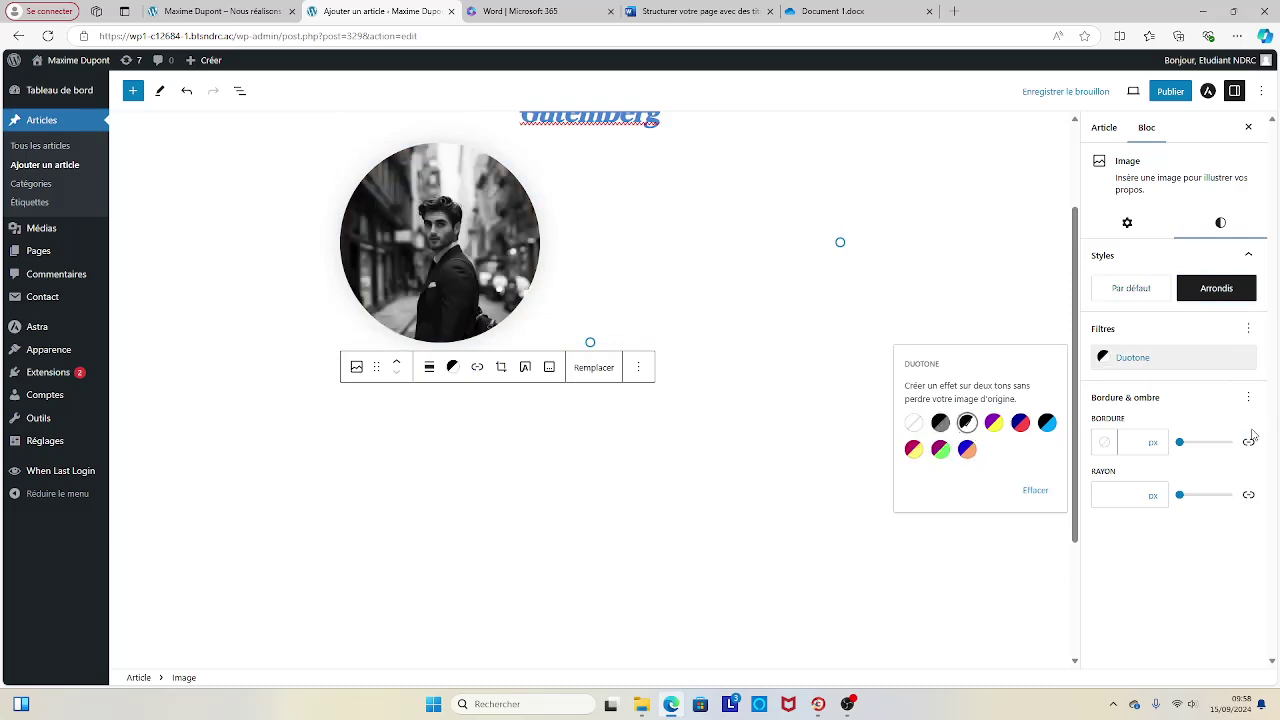
pyautogui.moveTo(1180, 444); pyautogui.dragTo(1183, 448)
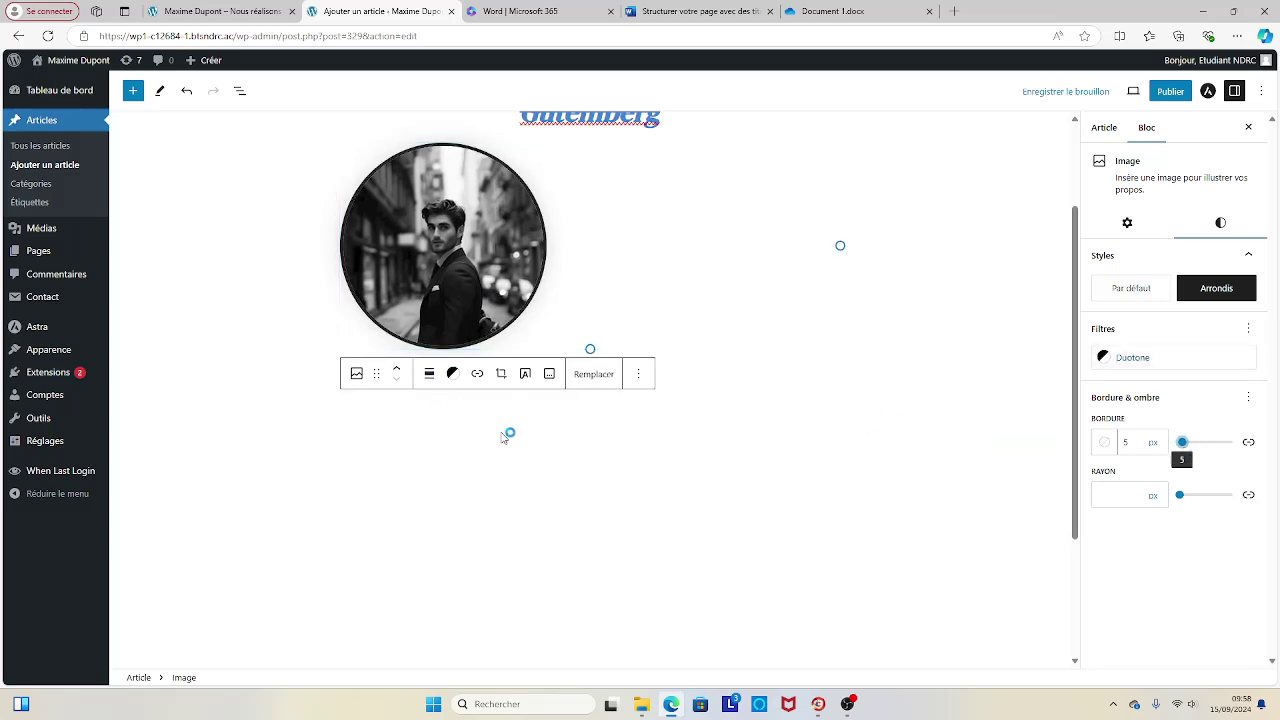
# Step: Centre the image block in the article
pyautogui.click(430, 378)
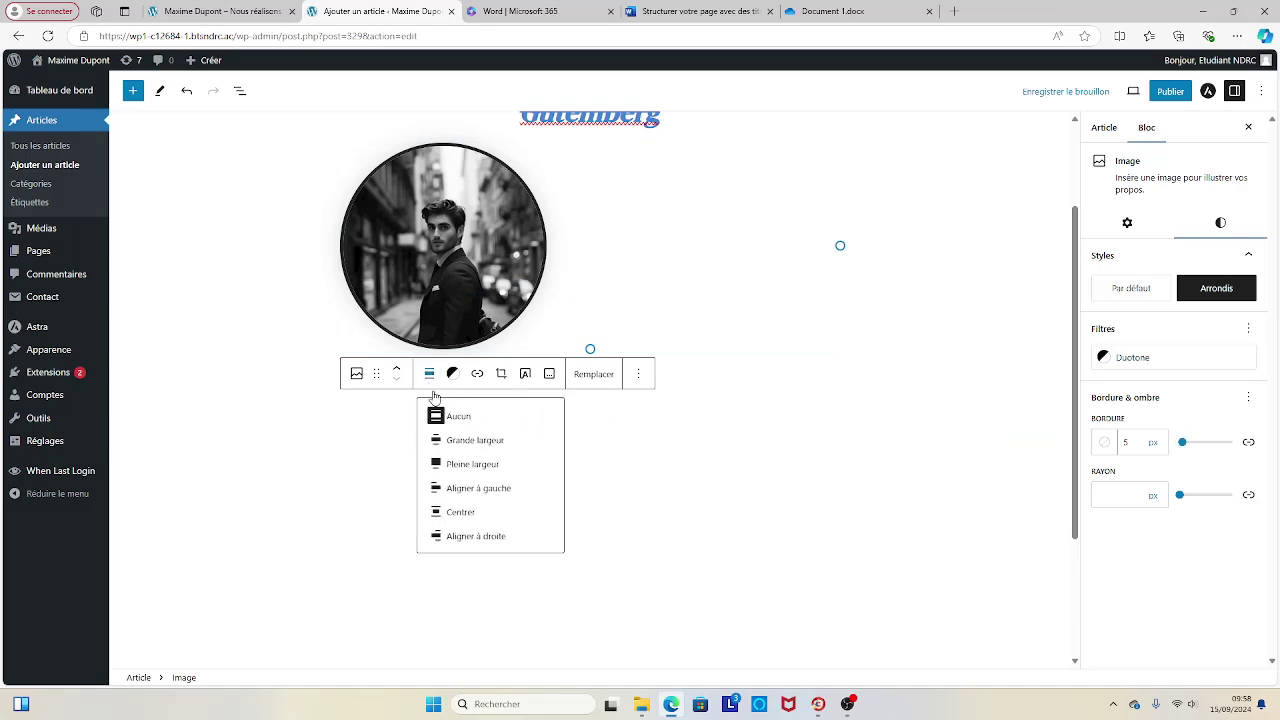
pyautogui.click(462, 512)
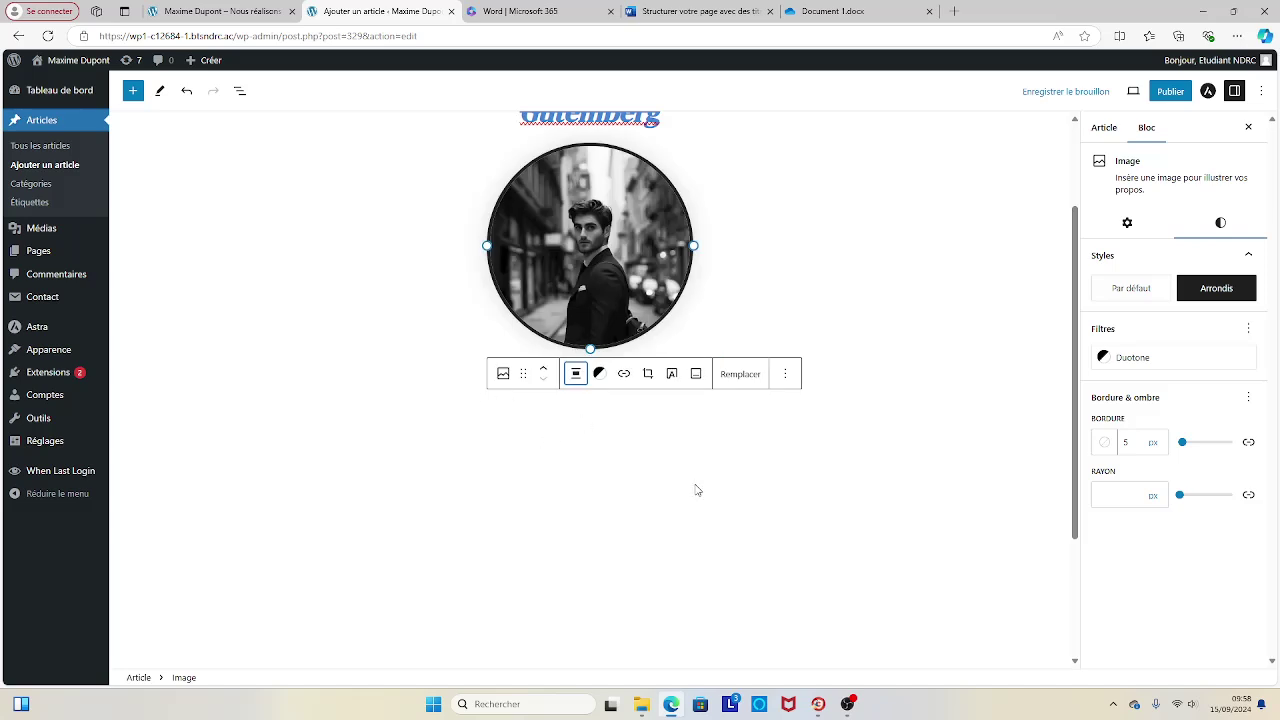
pyautogui.scroll(1, 787, 481)
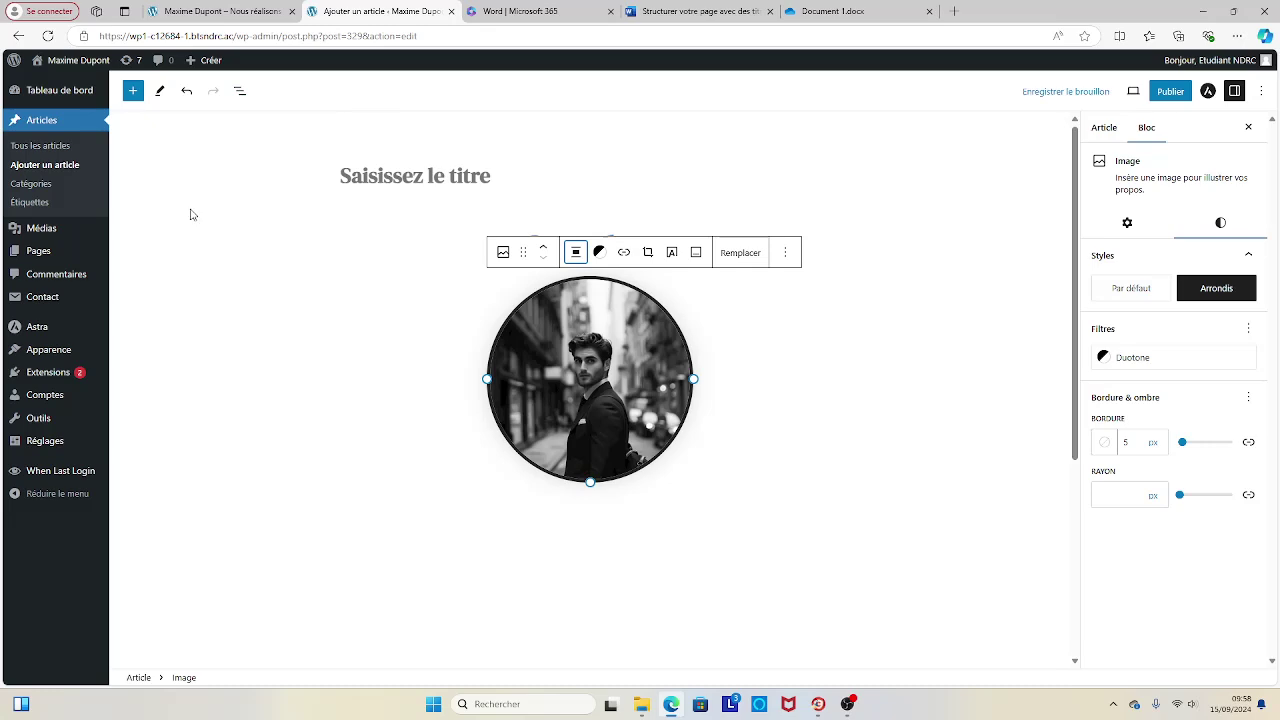
# Step: Open the site's Accueil page from the list of all pages for editing
pyautogui.moveTo(51, 256)
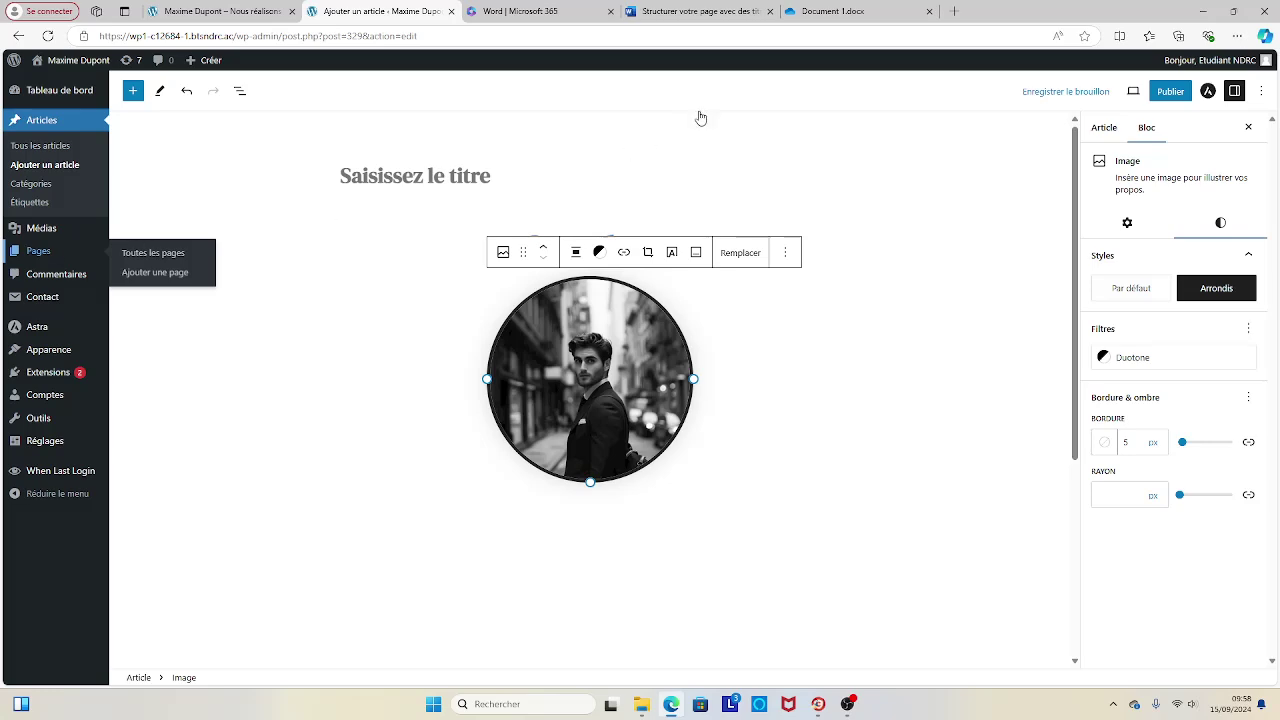
pyautogui.scroll(-3, 228, 290)
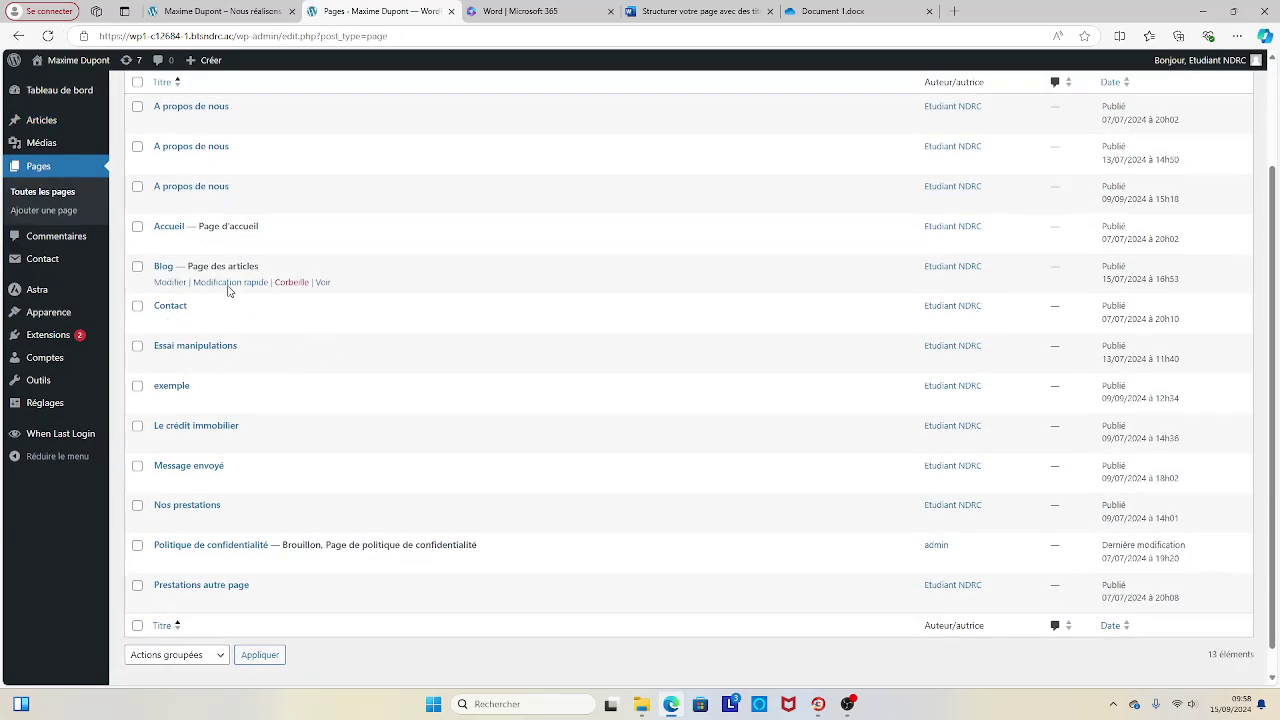
pyautogui.click(170, 227)
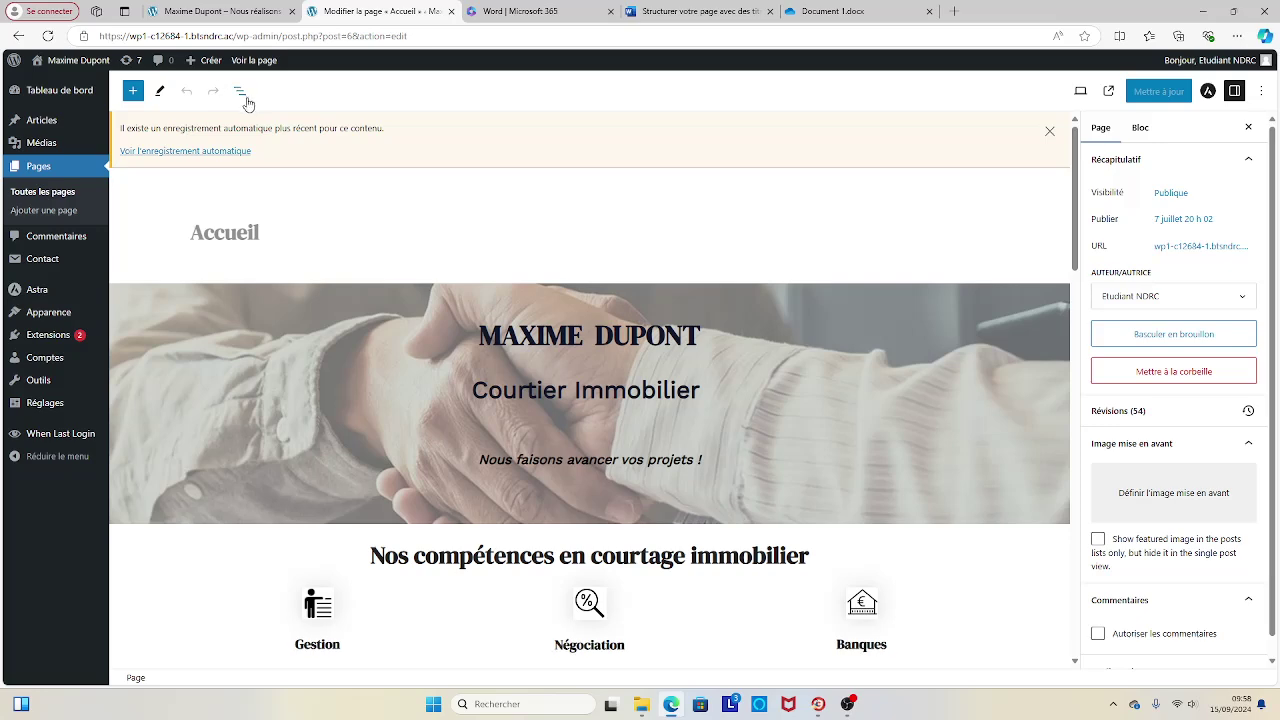
# Step: Examine the Accueil page's block list with the Bannière block expanded, as well as its heading structure and text statistics
pyautogui.click(242, 94)
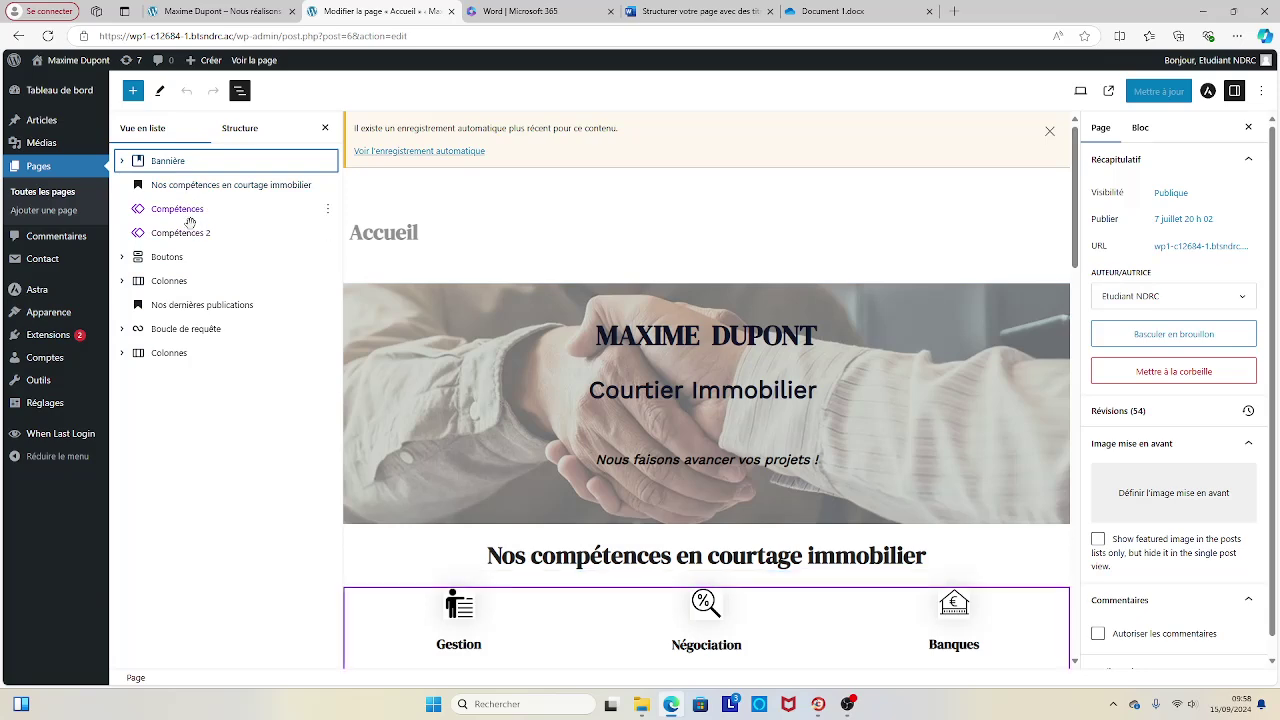
pyautogui.click(121, 161)
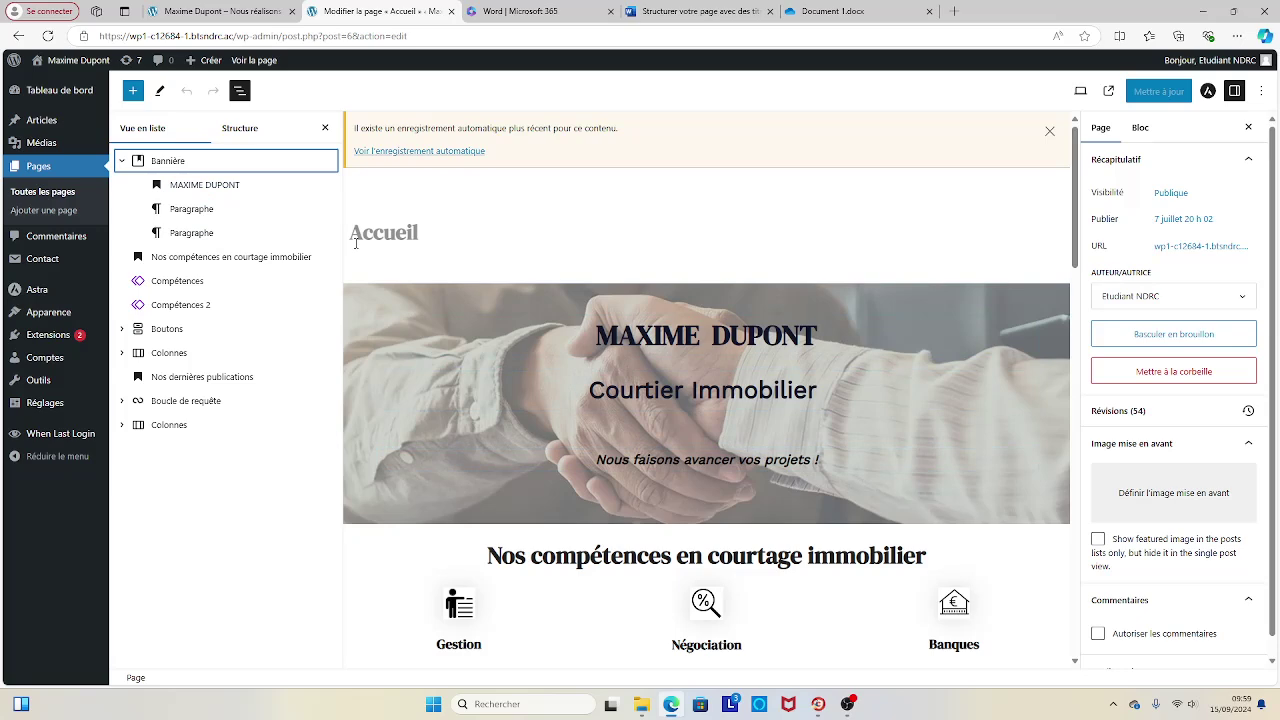
pyautogui.click(254, 130)
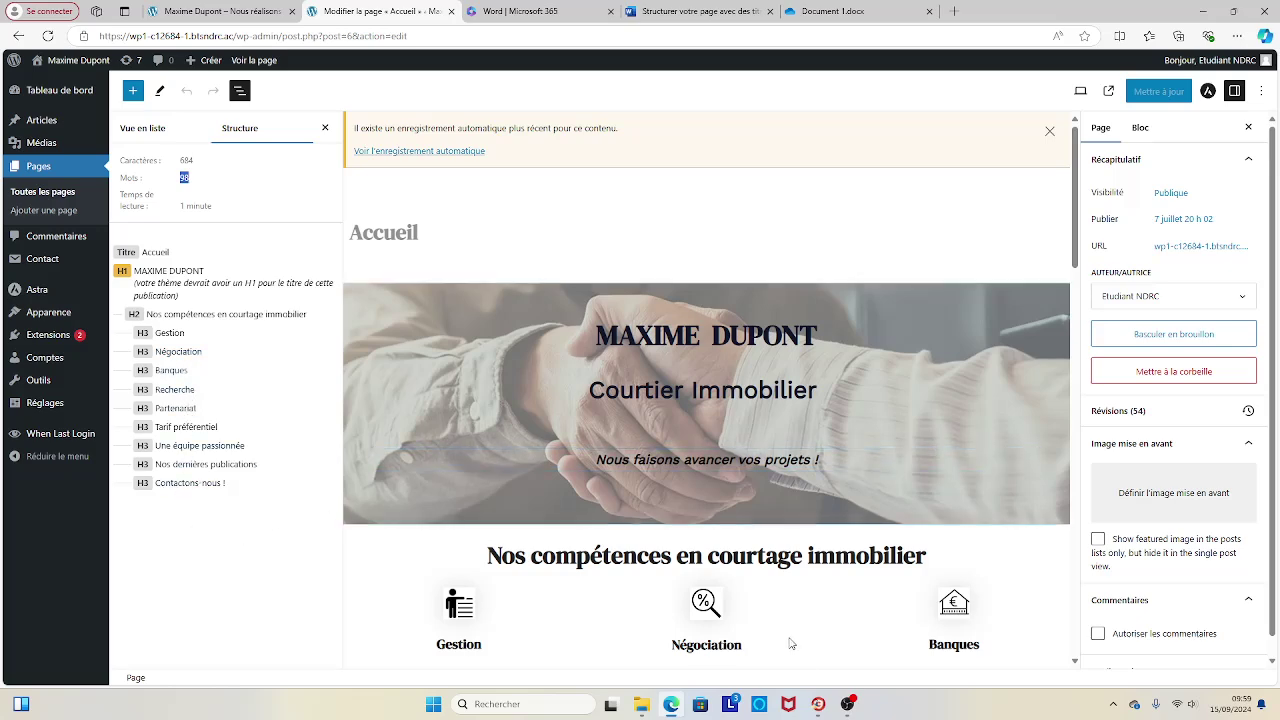
pyautogui.click(846, 708)
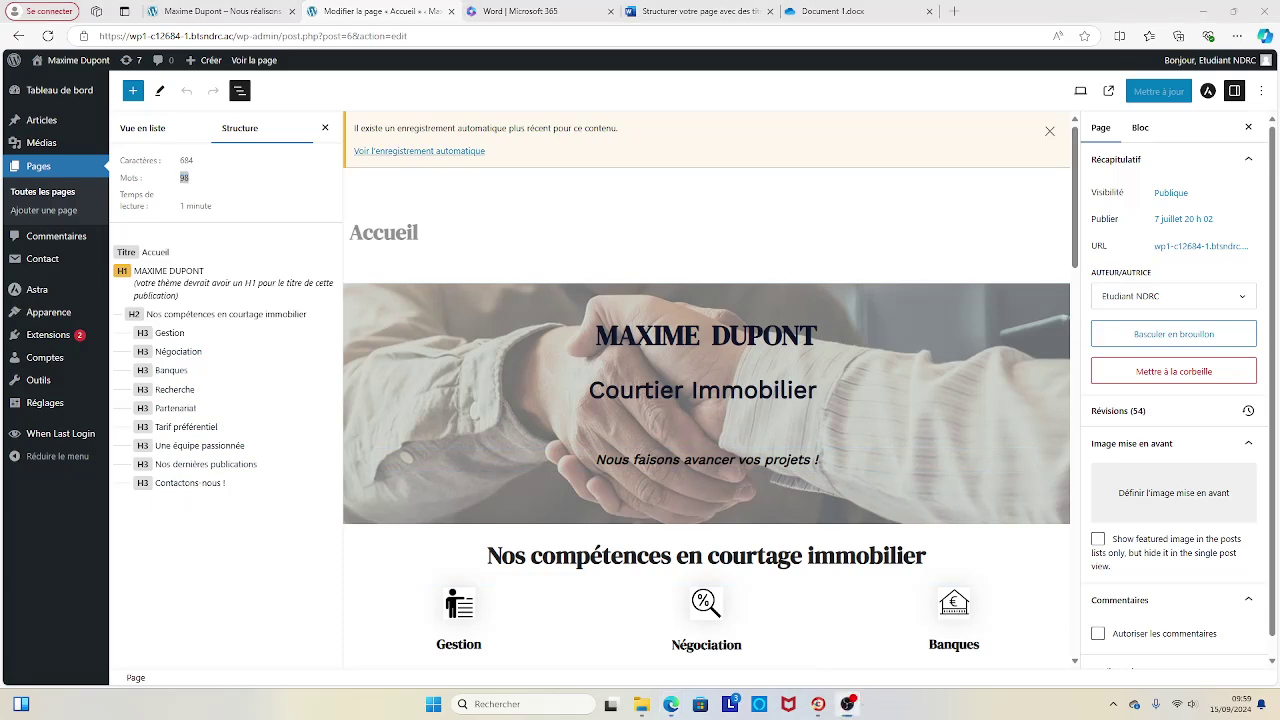